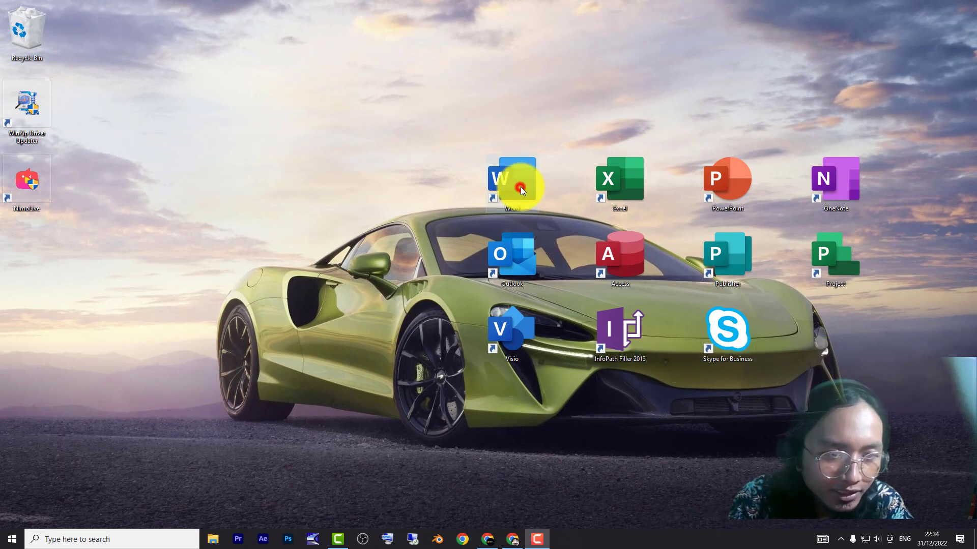
Select the Word shortcut among the Office application shortcuts on the desktop
{"action": "left_click", "coordinate": [520, 189]}
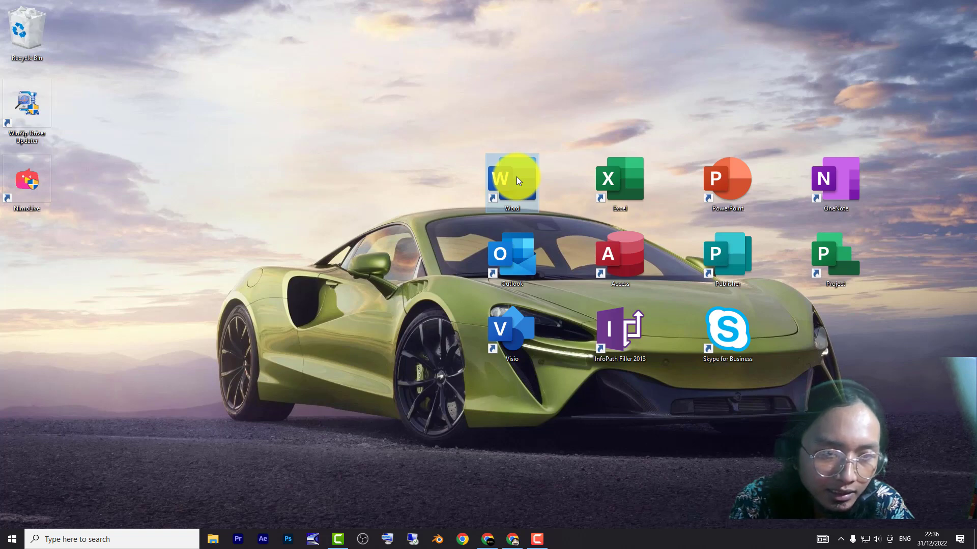
{"action": "right_click", "coordinate": [517, 179]}
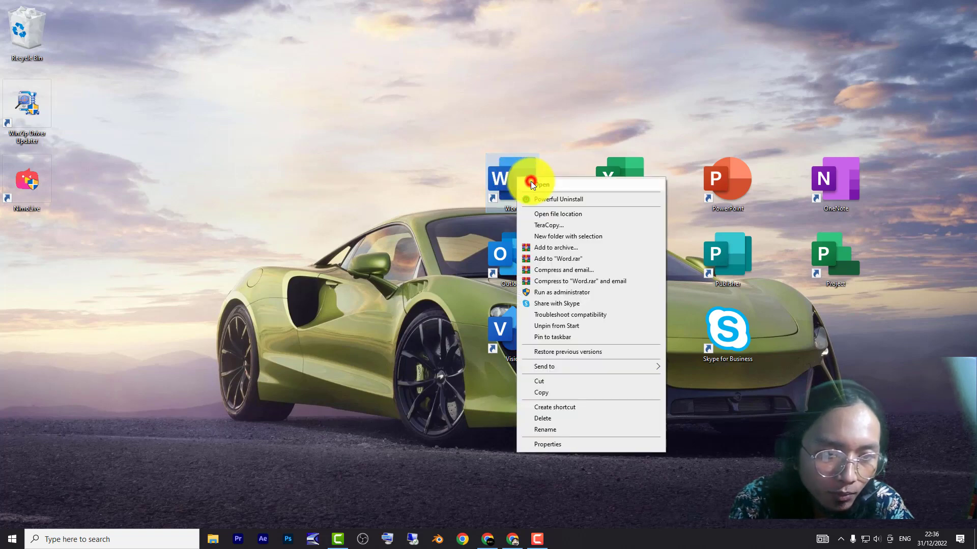
{"action": "left_click", "coordinate": [532, 184]}
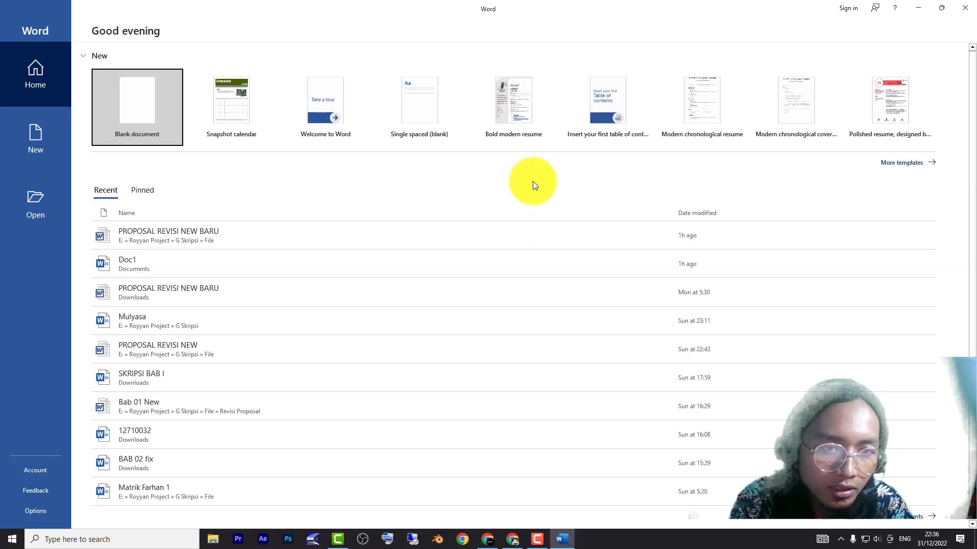
{"action": "left_click", "coordinate": [965, 8]}
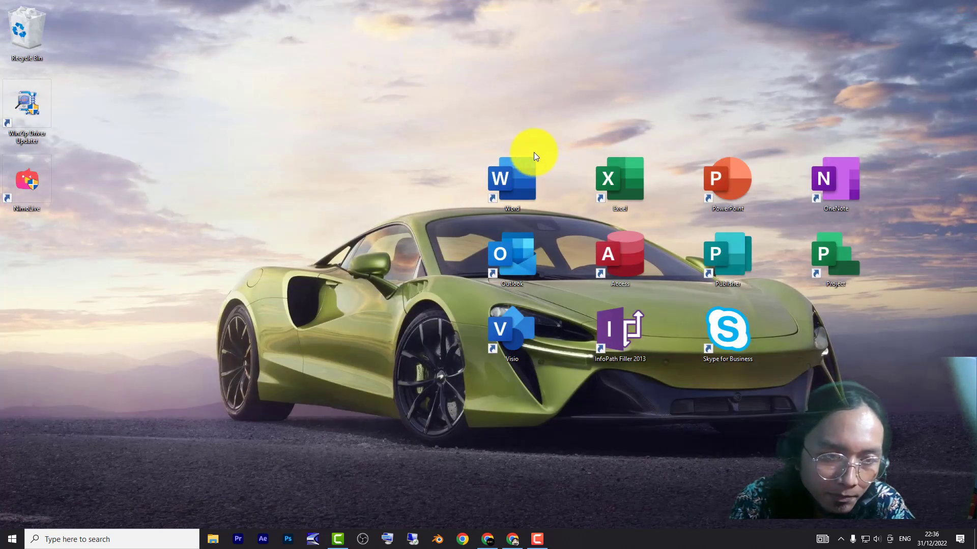
{"action": "left_click", "coordinate": [524, 164]}
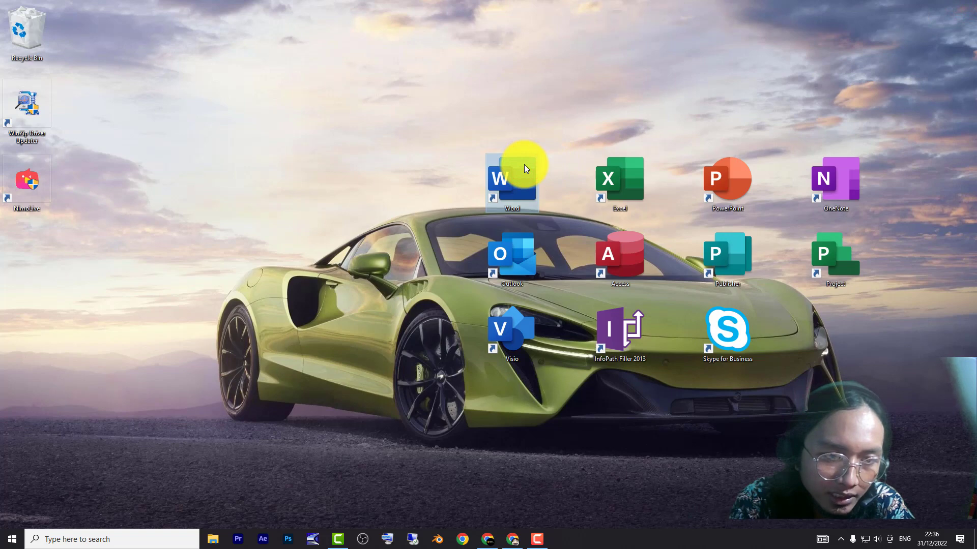
{"action": "double_click", "coordinate": [523, 163]}
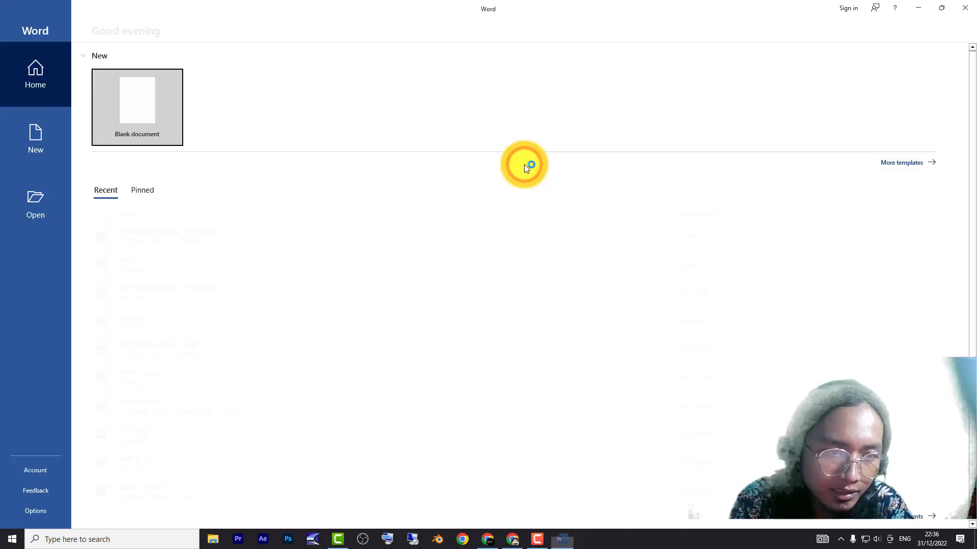
{"action": "left_click", "coordinate": [961, 5]}
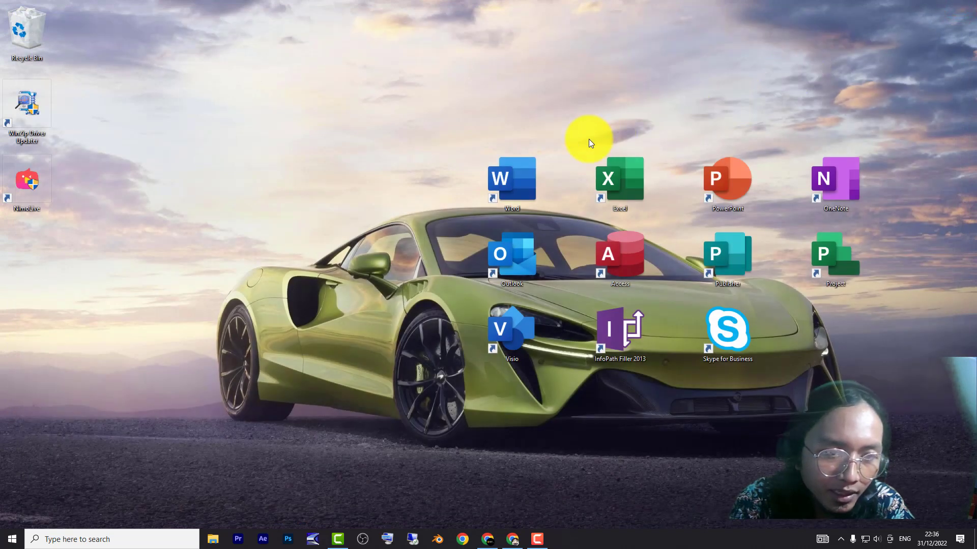
Launch Word from its desktop shortcut to reach the templates and recent-files start screen
{"action": "double_click", "coordinate": [521, 194]}
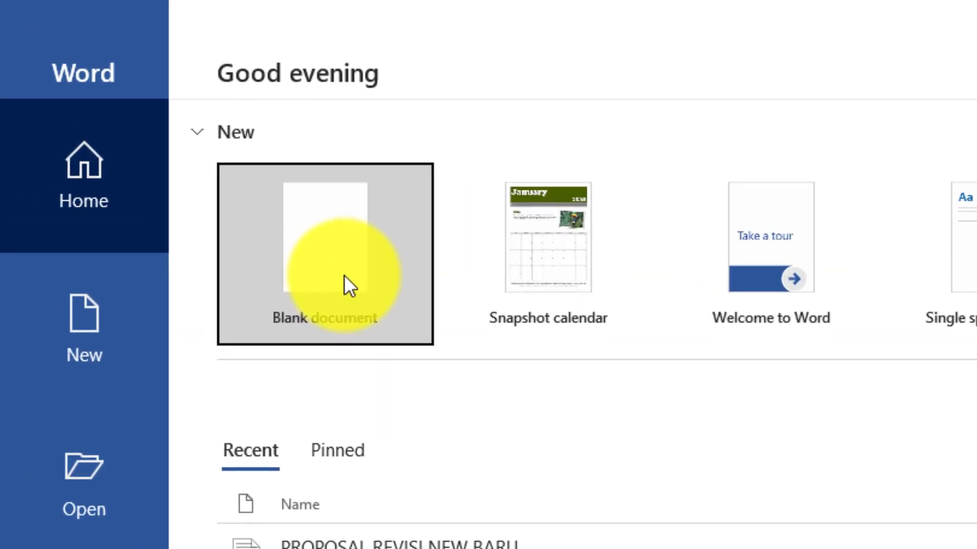
Create a new blank Document1 and dismiss the GET GENUINE OFFICE bar
{"action": "left_click", "coordinate": [344, 275]}
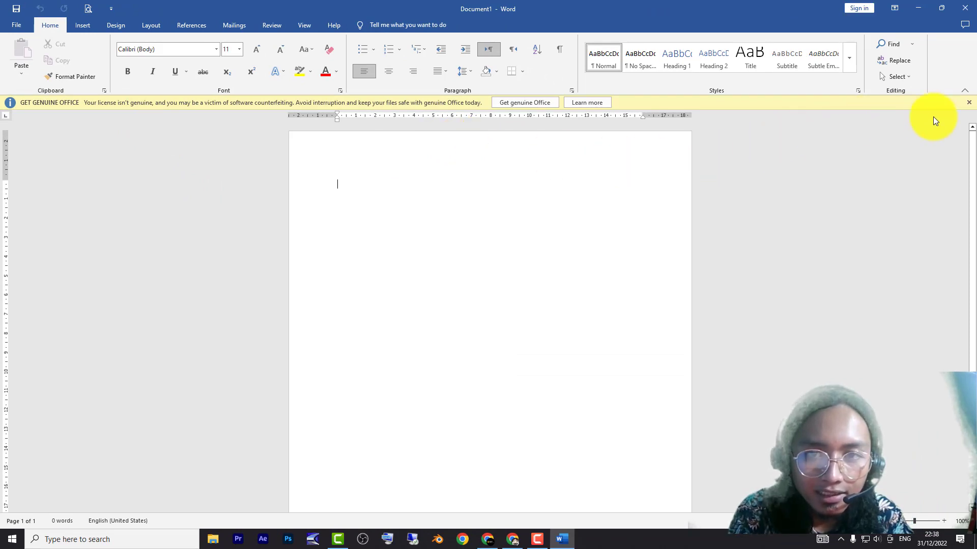
{"action": "left_click", "coordinate": [968, 102]}
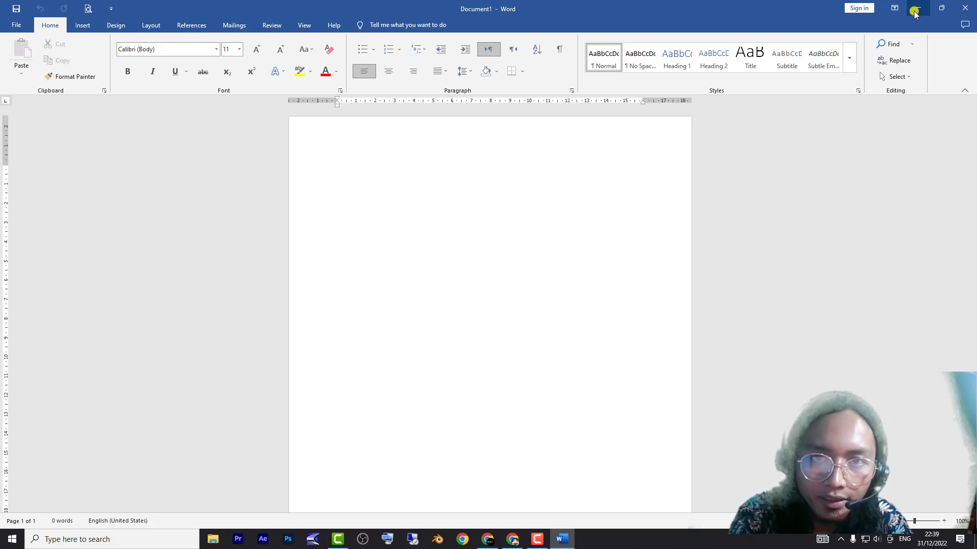
Minimize, restore, restore down and maximize the Word window, then close Word
{"action": "left_click", "coordinate": [914, 11]}
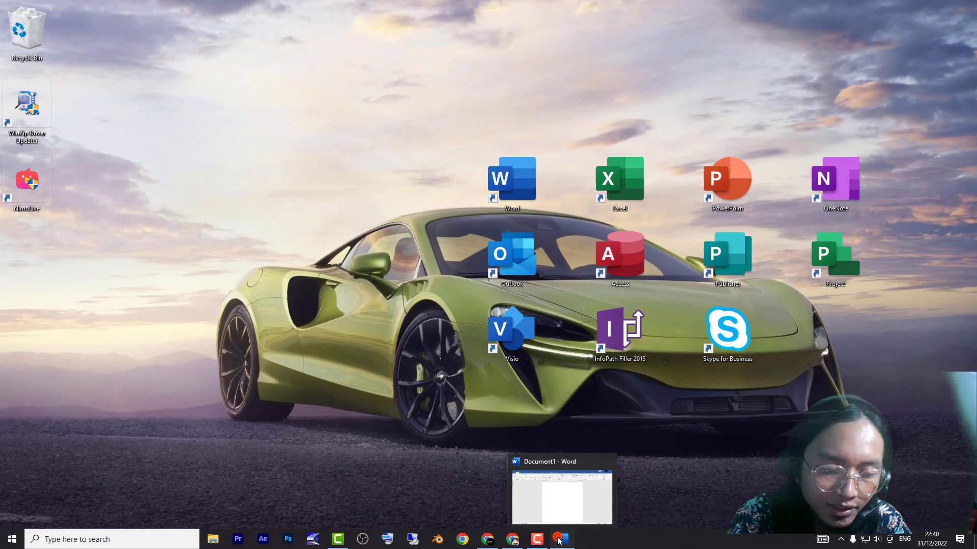
{"action": "left_click", "coordinate": [558, 539]}
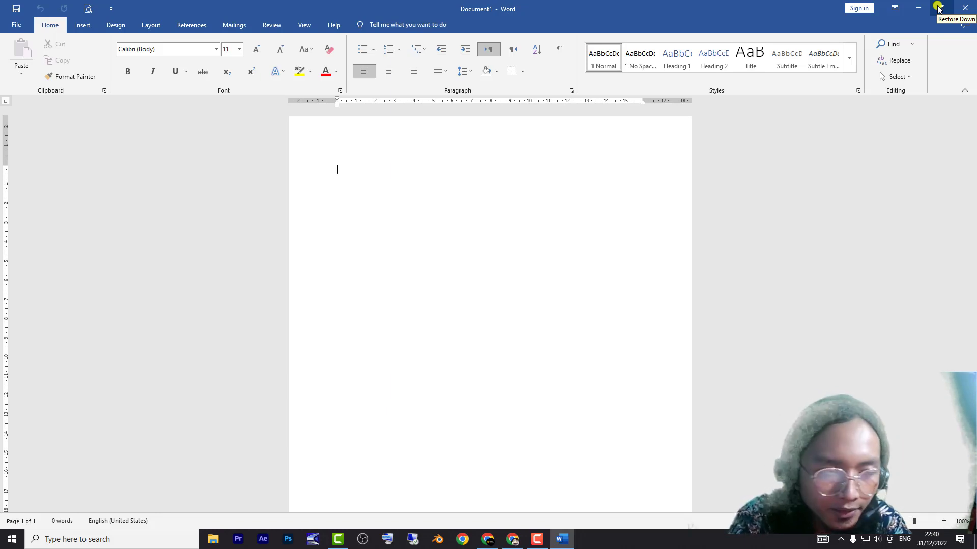
{"action": "left_click", "coordinate": [939, 7]}
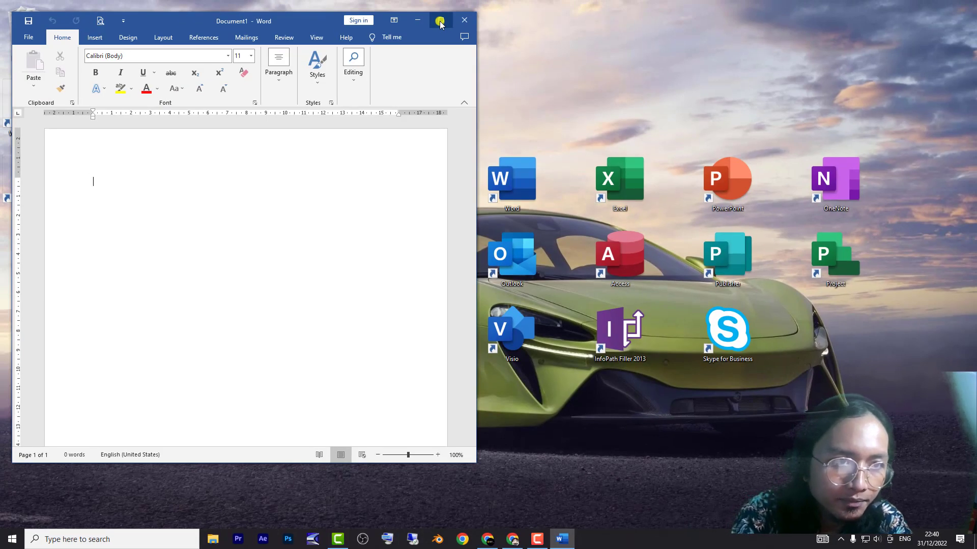
{"action": "left_click", "coordinate": [440, 21]}
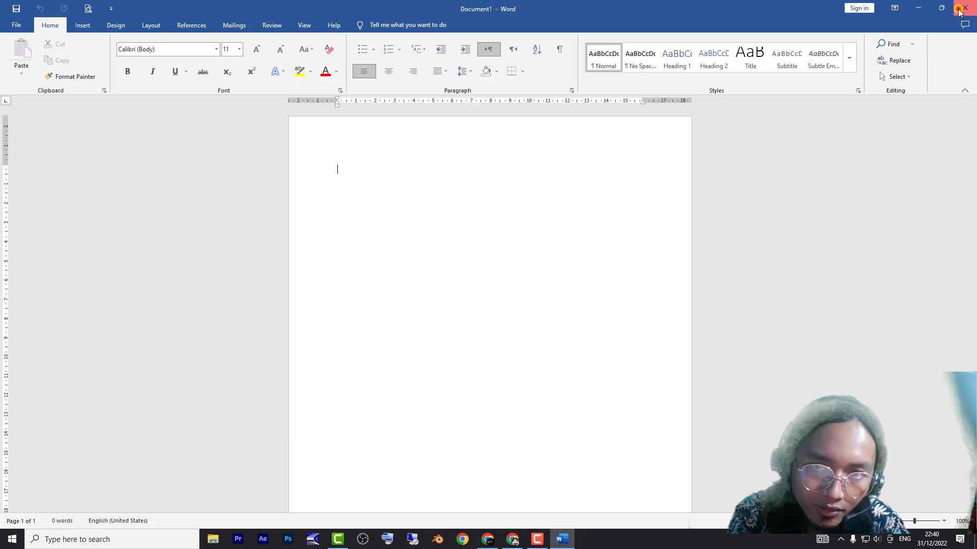
{"action": "left_click", "coordinate": [958, 9]}
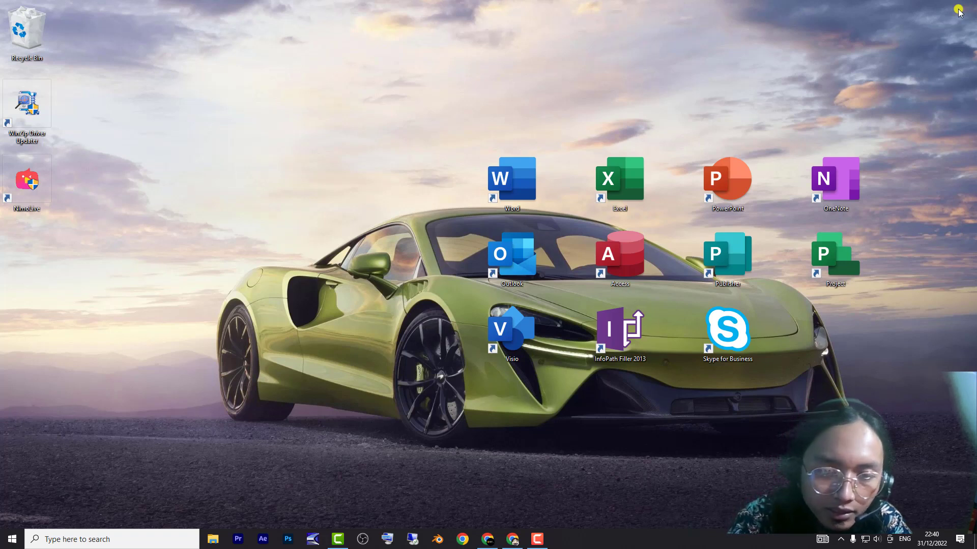
Relaunch Word from the desktop shortcut and open a new blank Document1
{"action": "double_click", "coordinate": [507, 198]}
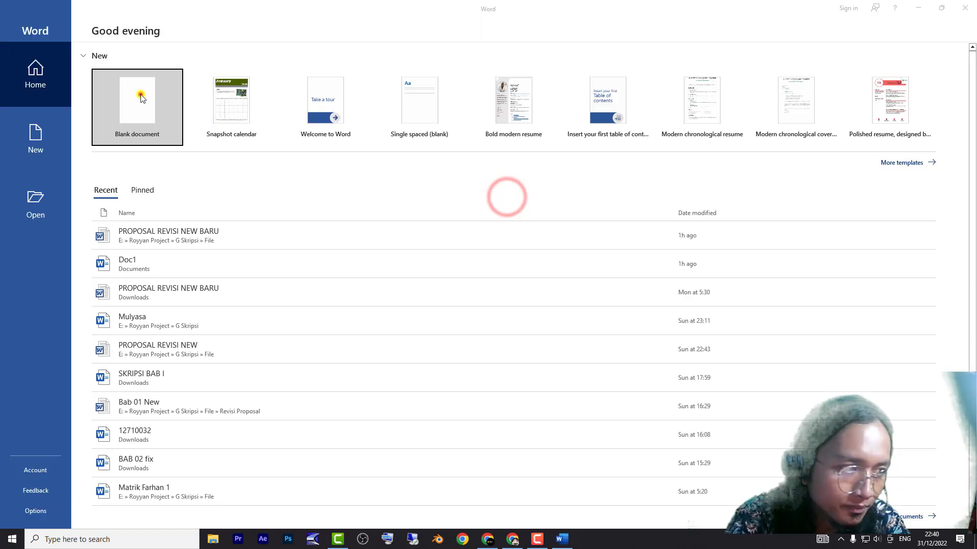
{"action": "left_click", "coordinate": [142, 98]}
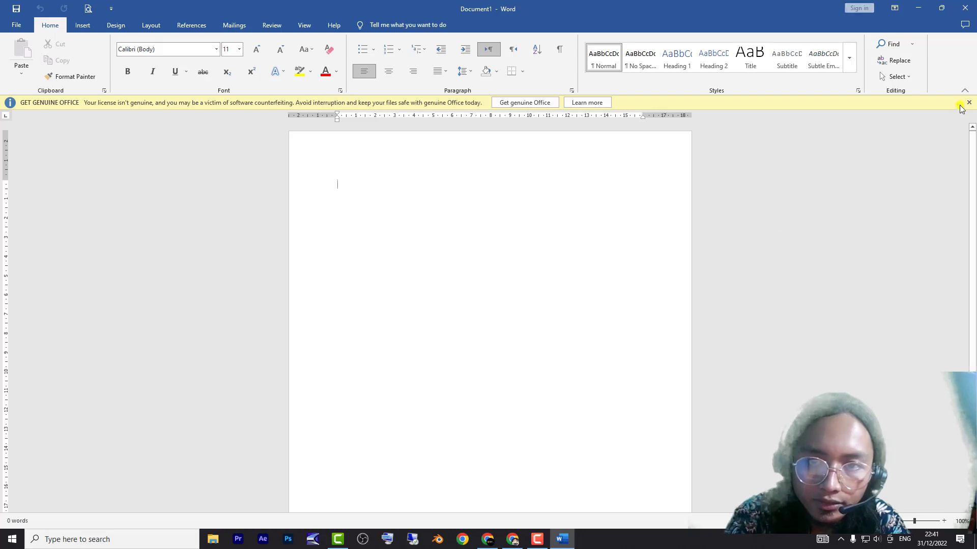
{"action": "left_click", "coordinate": [968, 103]}
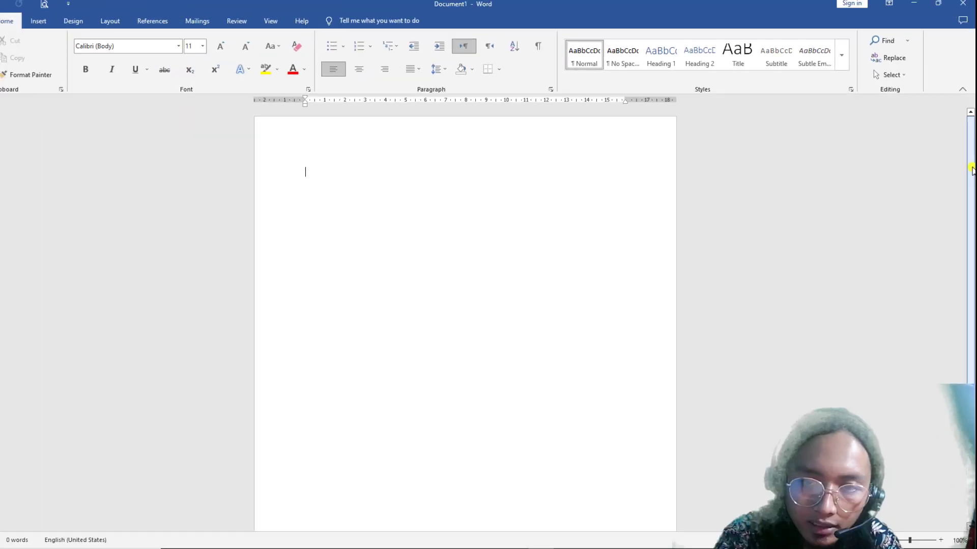
{"action": "mouse_move", "coordinate": [969, 163]}
{"action": "left_mouse_down"}
{"action": "mouse_move", "coordinate": [972, 359]}
{"action": "mouse_move", "coordinate": [971, 166]}
{"action": "left_mouse_up"}
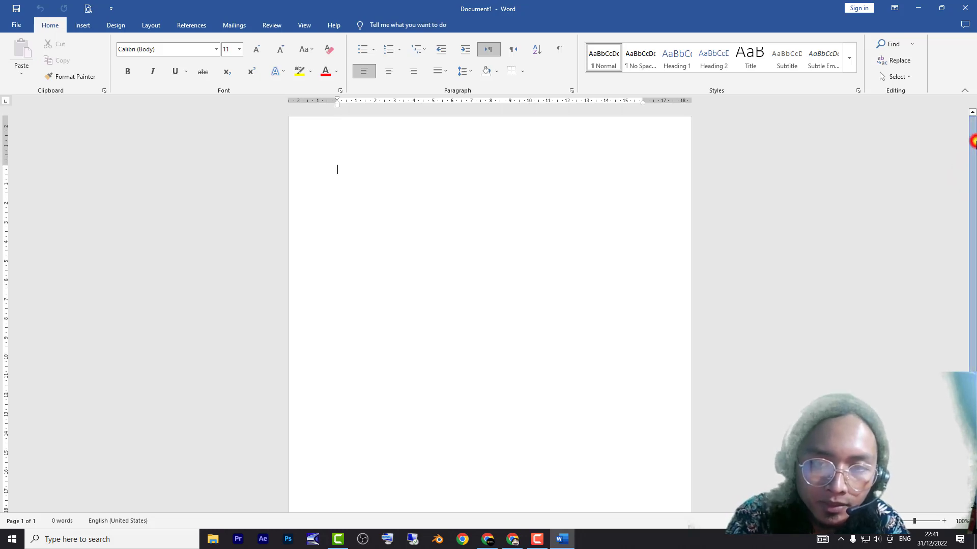
{"action": "left_click", "coordinate": [973, 143]}
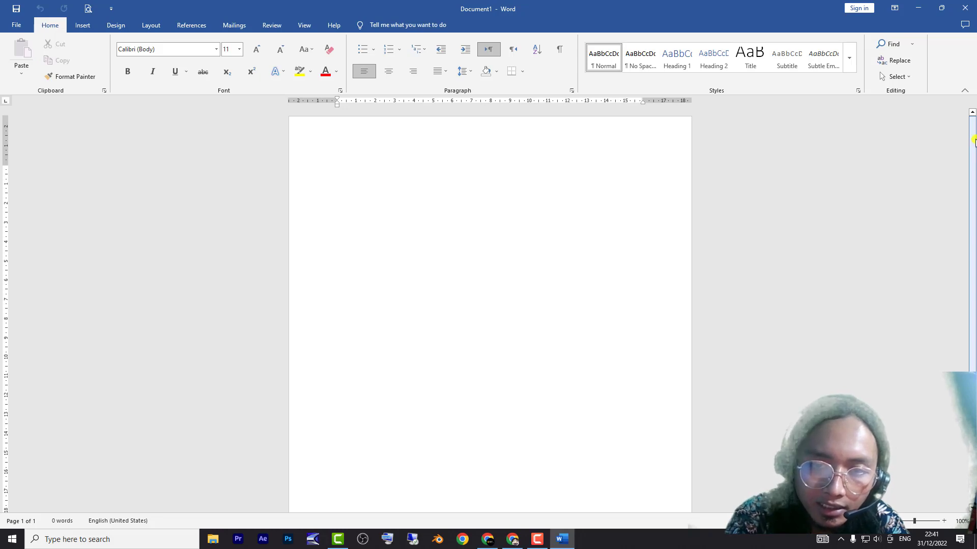
{"action": "mouse_move", "coordinate": [973, 142]}
{"action": "left_mouse_down"}
{"action": "mouse_move", "coordinate": [973, 203]}
{"action": "mouse_move", "coordinate": [972, 126]}
{"action": "mouse_move", "coordinate": [973, 288]}
{"action": "mouse_move", "coordinate": [972, 120]}
{"action": "left_mouse_up"}
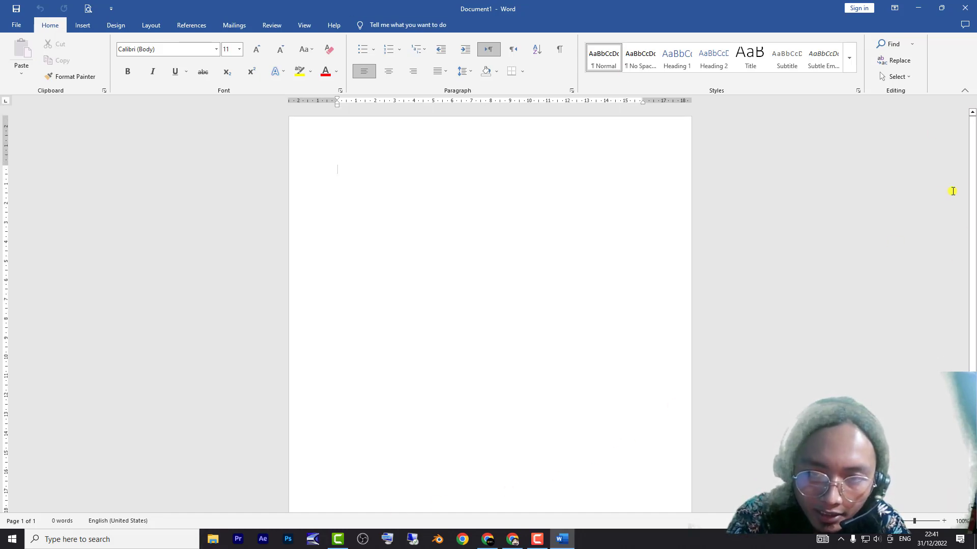
{"action": "left_click_drag", "start_coordinate": [972, 192], "coordinate": [973, 138]}
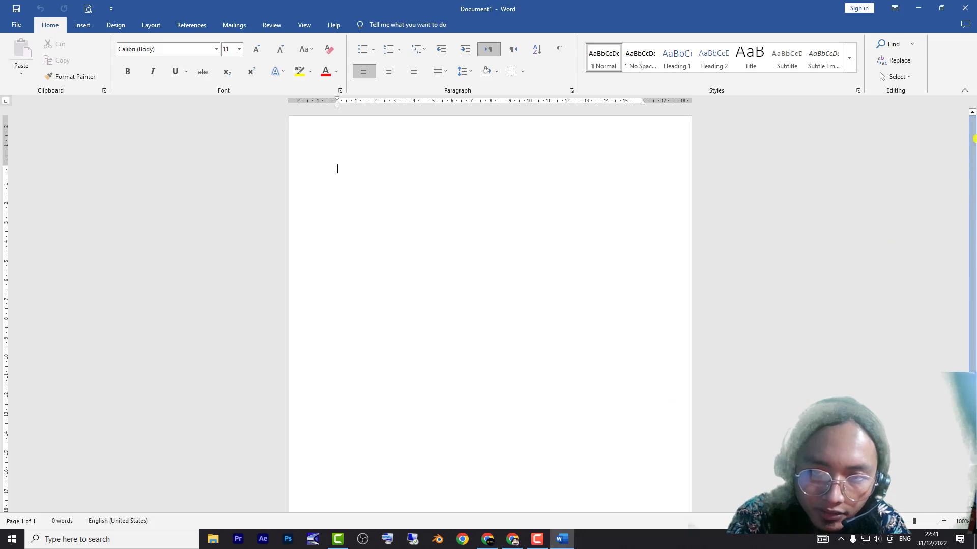
{"action": "left_click", "coordinate": [970, 507]}
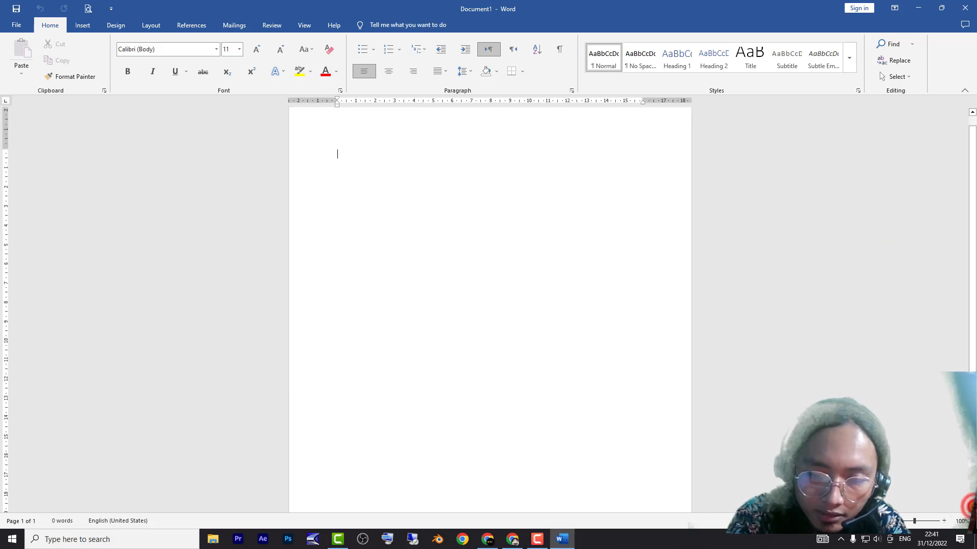
{"action": "left_click", "coordinate": [969, 488]}
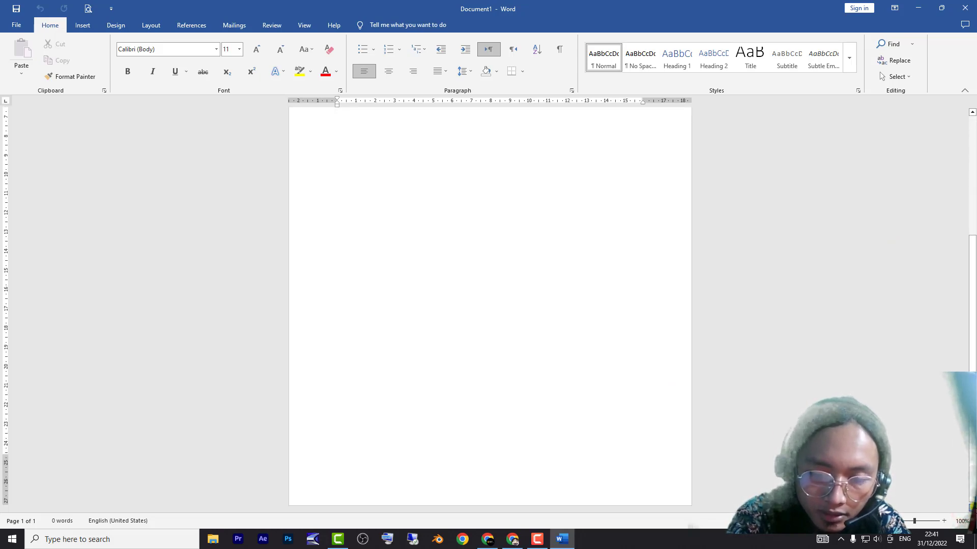
{"action": "left_click_drag", "start_coordinate": [973, 318], "coordinate": [973, 223]}
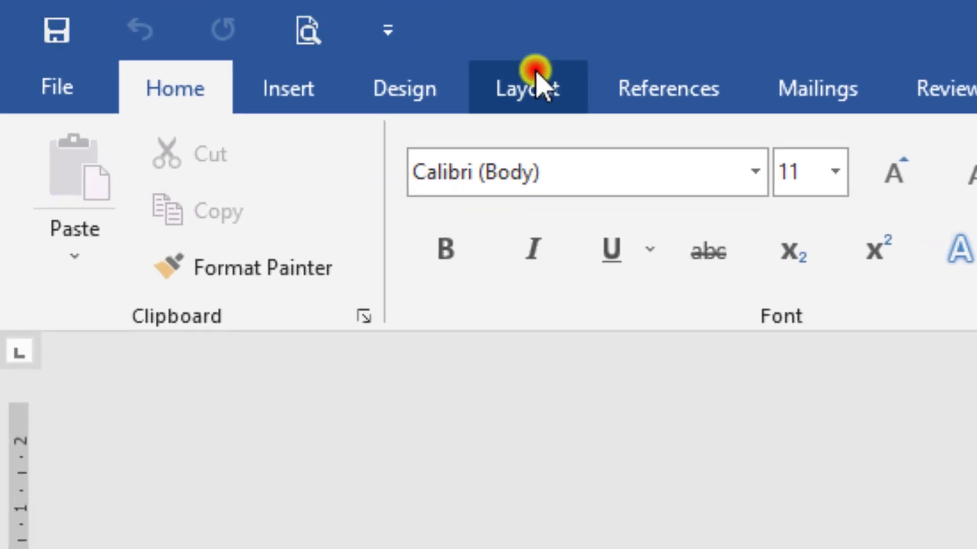
Set the page orientation to Landscape from Layout > Orientation
{"action": "left_click", "coordinate": [535, 76]}
{"action": "left_click", "coordinate": [175, 214]}
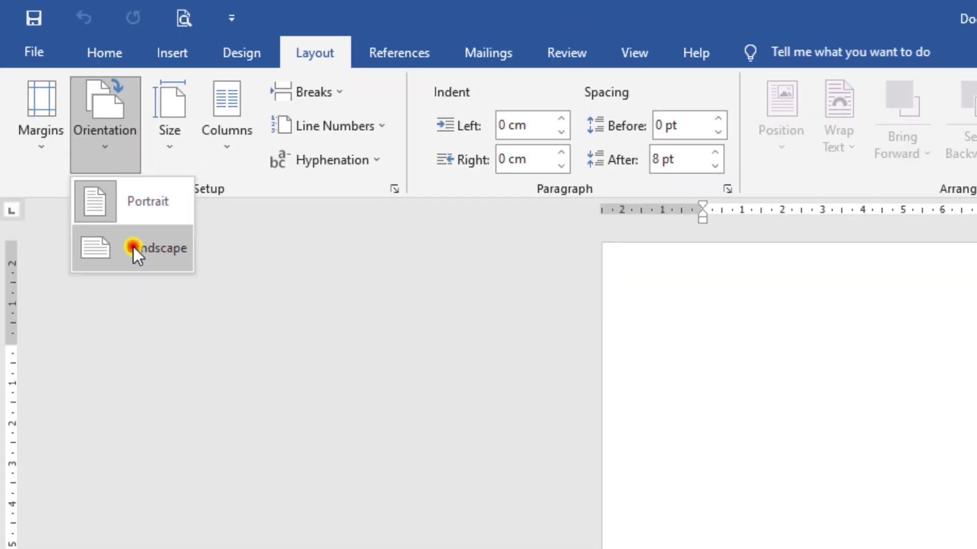
{"action": "left_click", "coordinate": [224, 427]}
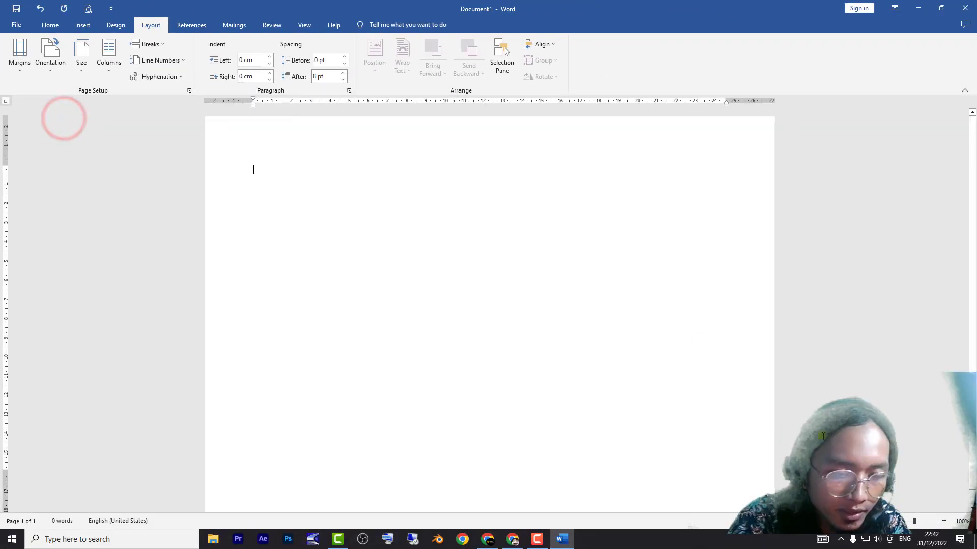
Magnify the page to 188% with the zoom slider and drag the horizontal scrollbar
{"action": "left_click_drag", "start_coordinate": [914, 523], "coordinate": [919, 522]}
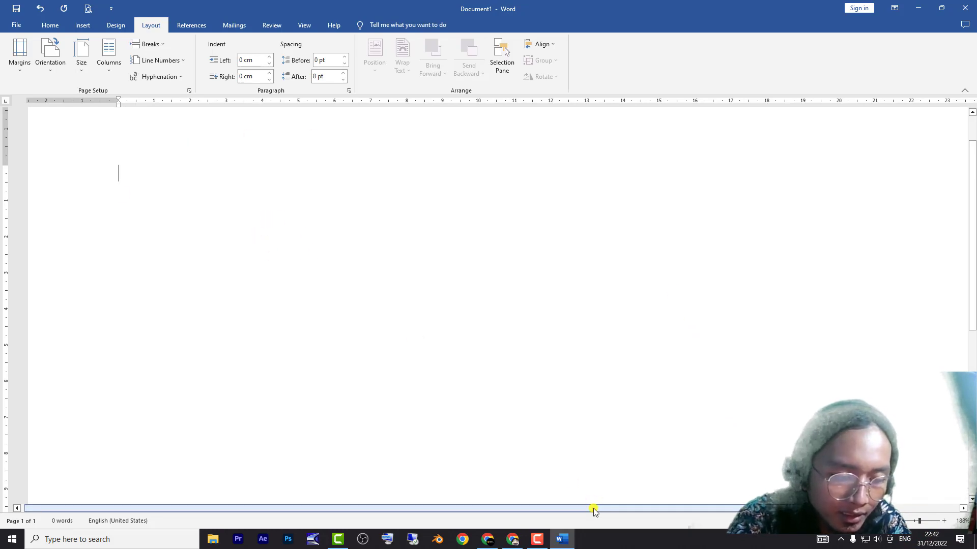
{"action": "left_click_drag", "start_coordinate": [593, 511], "coordinate": [528, 512]}
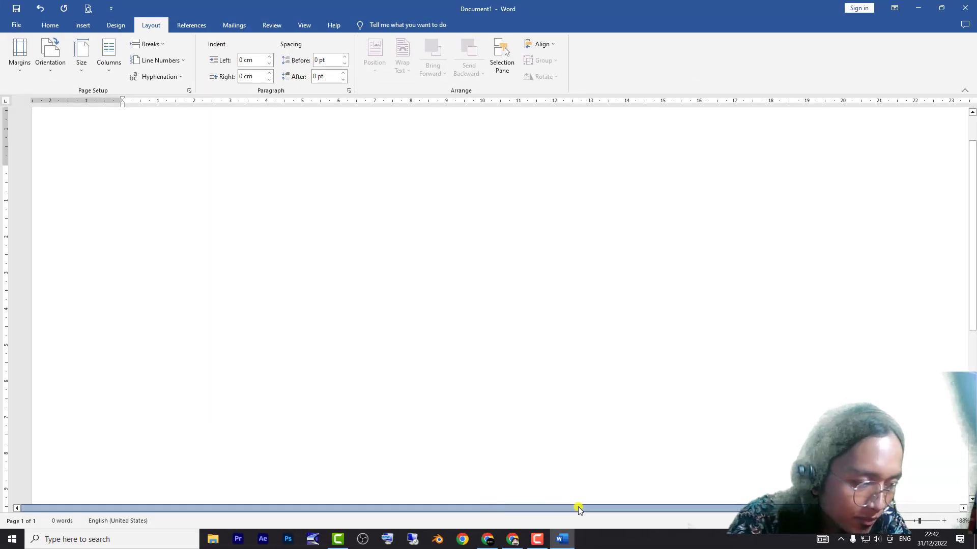
{"action": "mouse_move", "coordinate": [578, 510]}
{"action": "left_mouse_down"}
{"action": "mouse_move", "coordinate": [693, 510]}
{"action": "mouse_move", "coordinate": [2, 492]}
{"action": "left_mouse_up"}
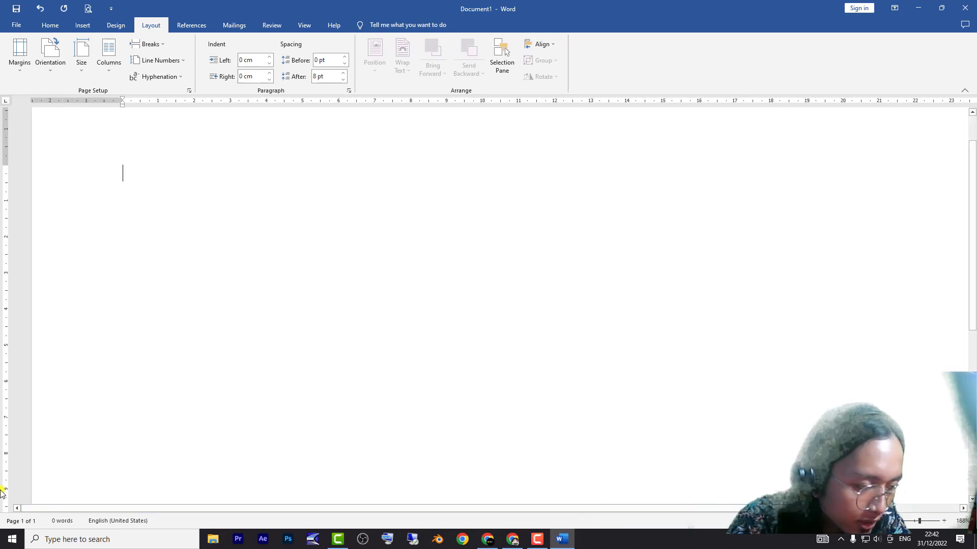
{"action": "left_click", "coordinate": [18, 508]}
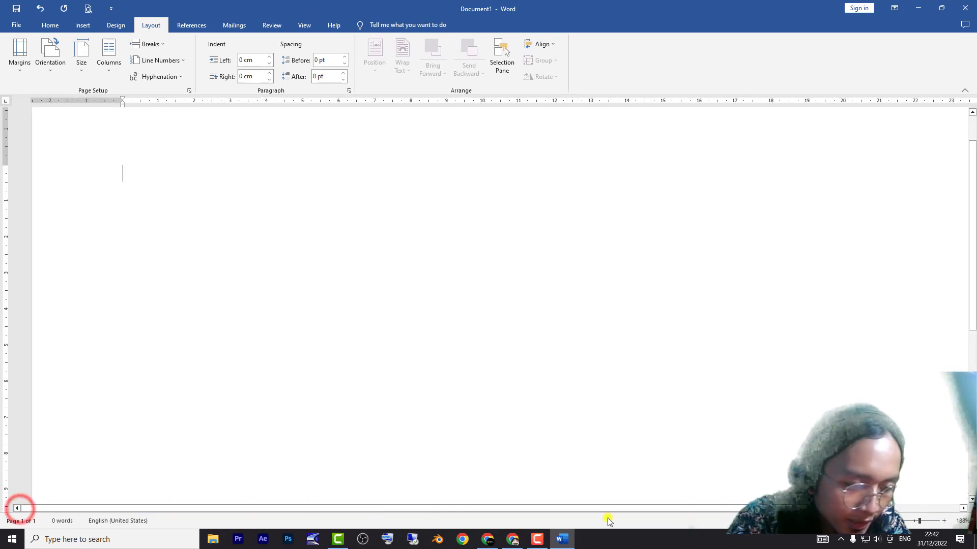
{"action": "mouse_move", "coordinate": [798, 508]}
{"action": "left_mouse_down"}
{"action": "mouse_move", "coordinate": [931, 509]}
{"action": "mouse_move", "coordinate": [903, 508]}
{"action": "mouse_move", "coordinate": [910, 527]}
{"action": "mouse_move", "coordinate": [910, 517]}
{"action": "left_mouse_up"}
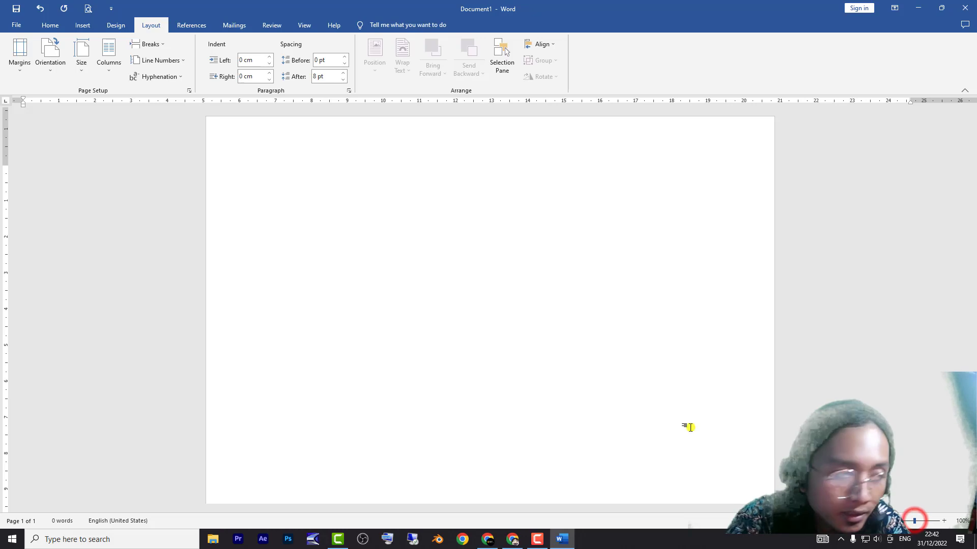
Switch the page back to Portrait orientation and return to the Home tab
{"action": "left_click", "coordinate": [49, 58]}
{"action": "left_click", "coordinate": [49, 96]}
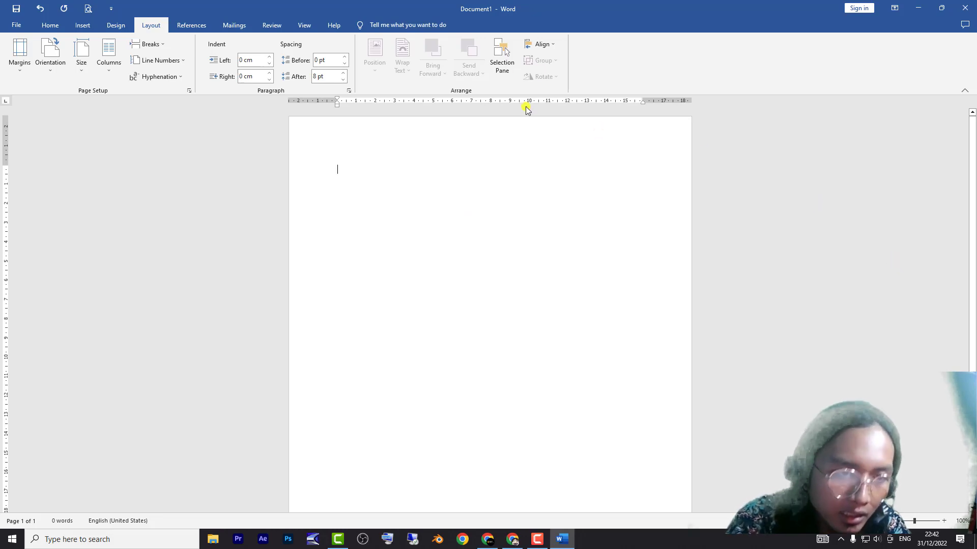
{"action": "left_click", "coordinate": [50, 25]}
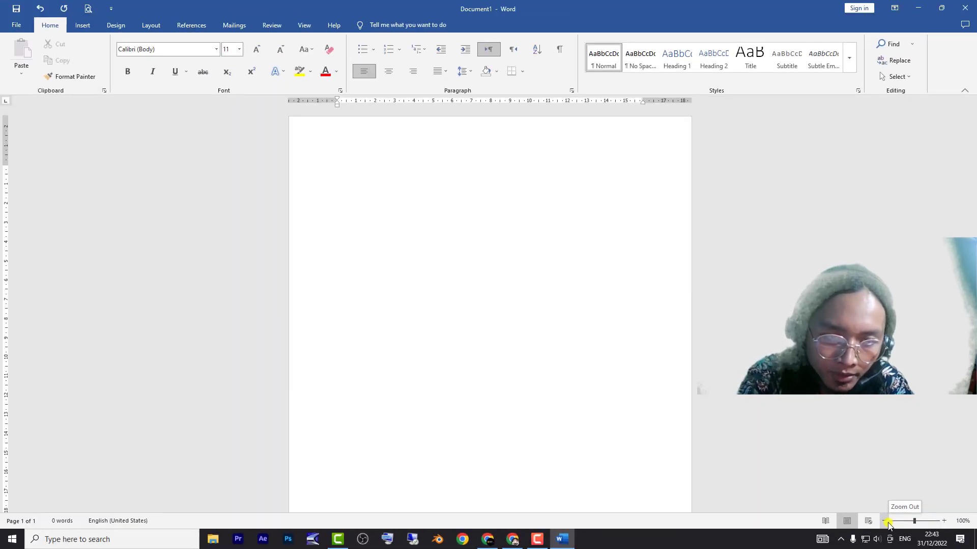
Zoom out to 50% with the status-bar minus button, then back in to 100%
{"action": "left_click", "coordinate": [887, 523]}
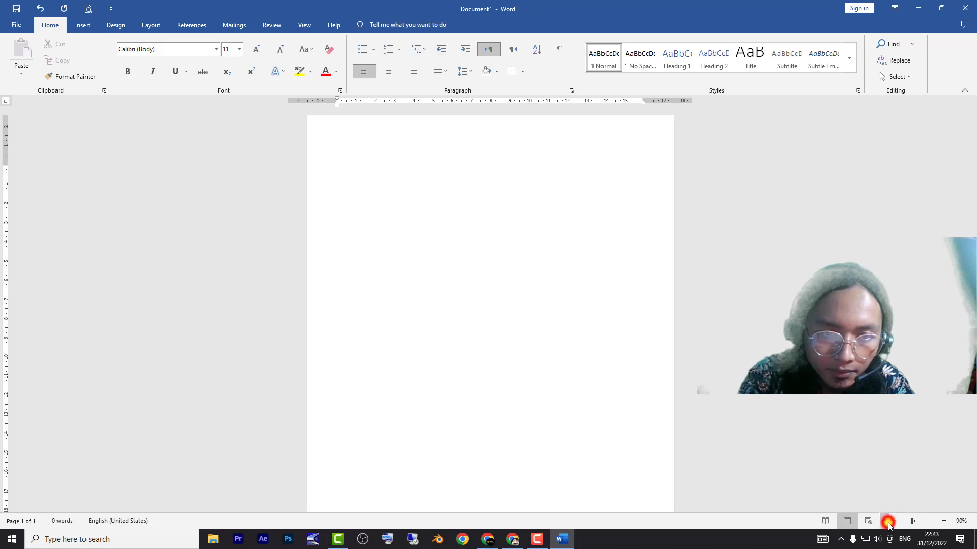
{"action": "left_click", "coordinate": [888, 523]}
{"action": "left_click", "coordinate": [887, 523]}
{"action": "left_click", "coordinate": [888, 522]}
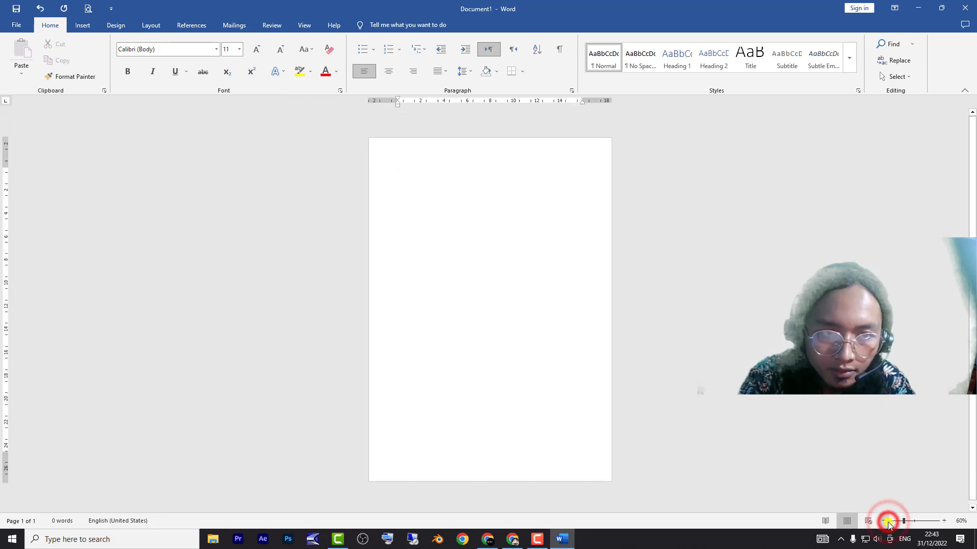
{"action": "left_click", "coordinate": [887, 523]}
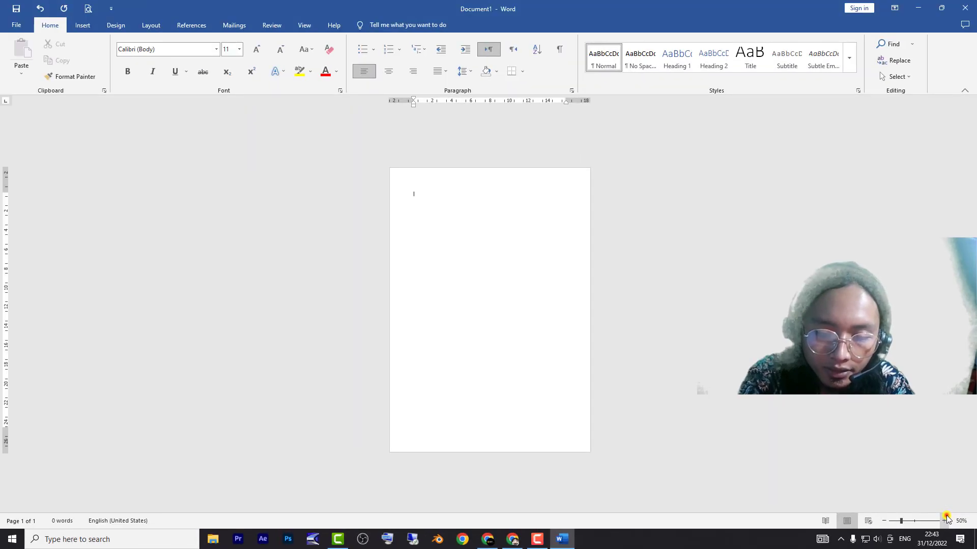
{"action": "left_click", "coordinate": [945, 520]}
{"action": "left_click", "coordinate": [945, 520]}
{"action": "left_click", "coordinate": [945, 520]}
{"action": "left_click", "coordinate": [945, 520]}
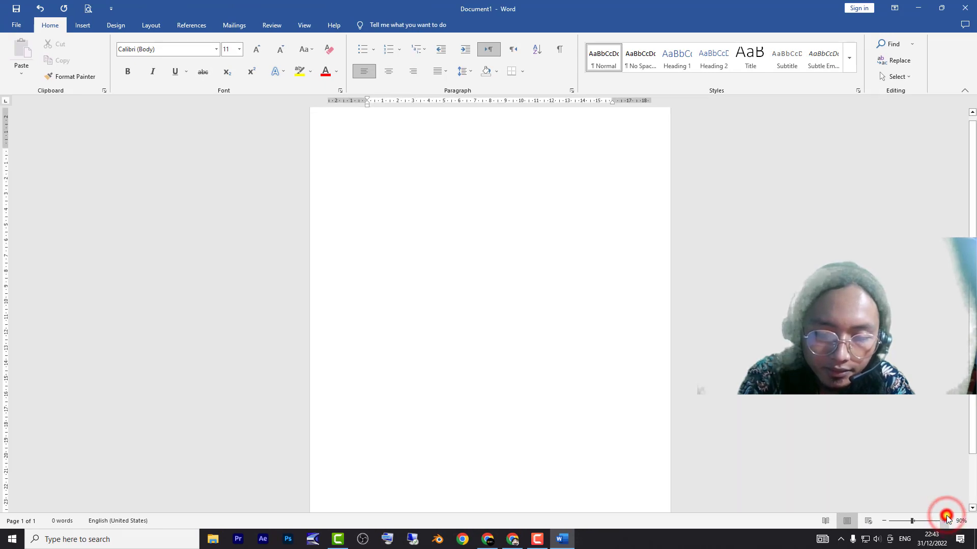
{"action": "left_click", "coordinate": [945, 520]}
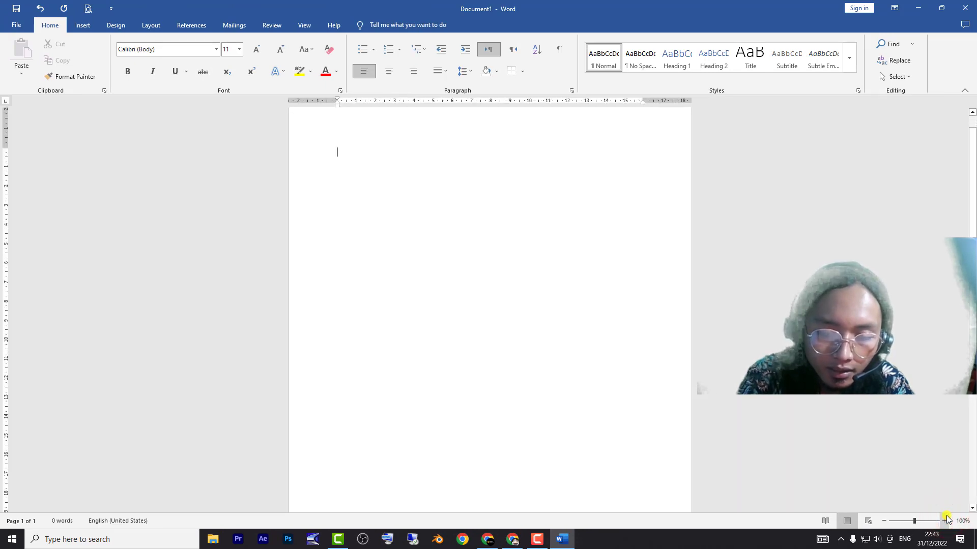
Zoom in past 120%, then zoom back out to settle at 80%
{"action": "left_click", "coordinate": [945, 520]}
{"action": "left_click", "coordinate": [945, 520]}
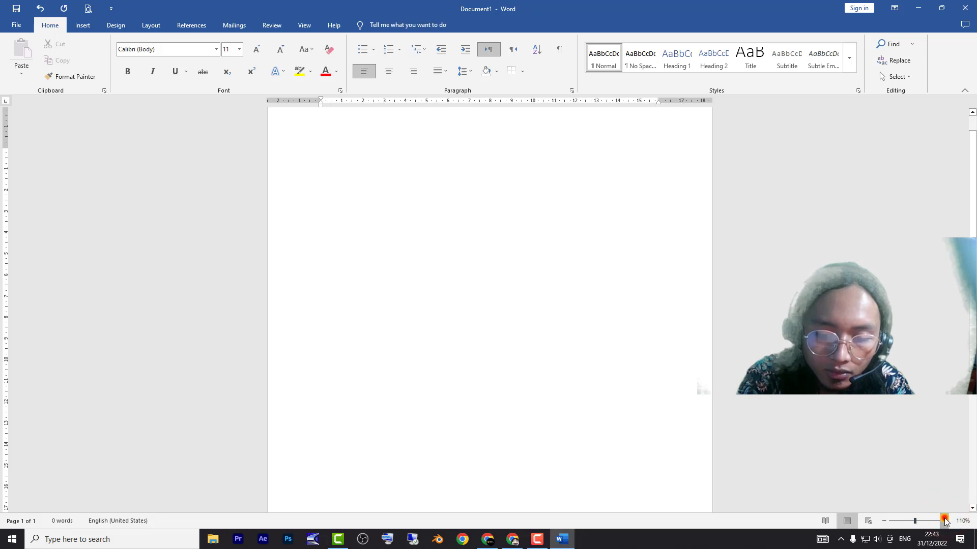
{"action": "left_click", "coordinate": [945, 520]}
{"action": "left_click", "coordinate": [884, 521]}
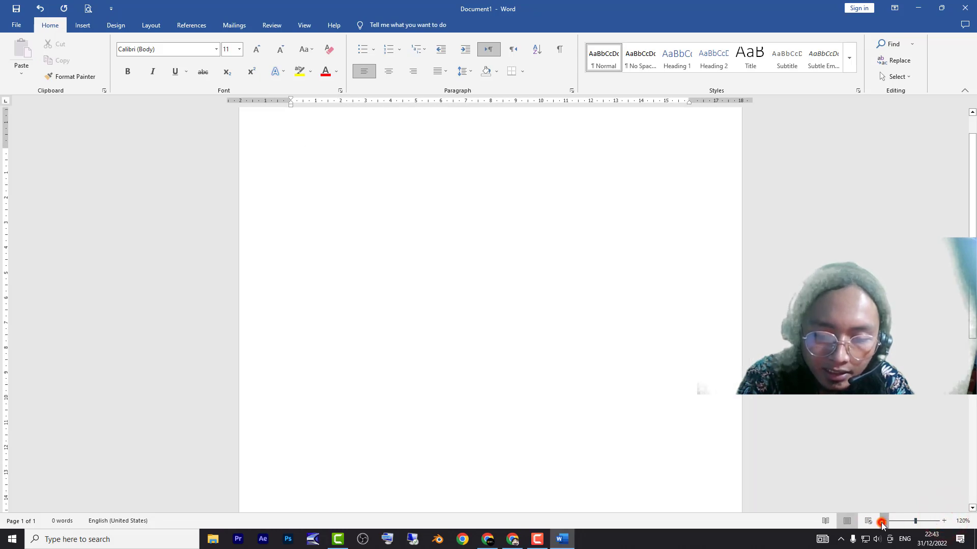
{"action": "left_click", "coordinate": [884, 521]}
{"action": "left_click", "coordinate": [884, 521]}
{"action": "left_click", "coordinate": [883, 521]}
{"action": "left_click", "coordinate": [884, 521]}
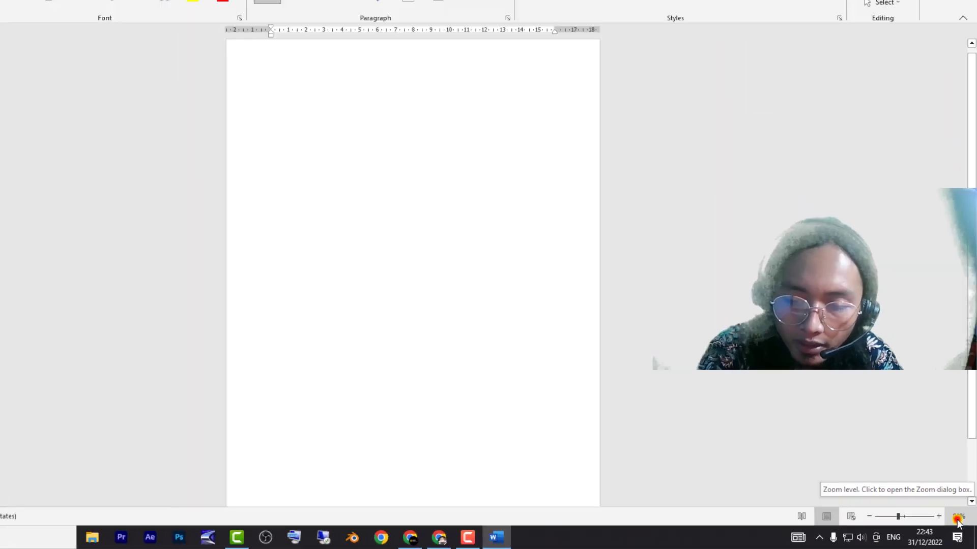
Set the zoom to 85% through the Zoom dialog, then reset it to 100%
{"action": "left_click", "coordinate": [960, 520]}
{"action": "type", "text": "85"}
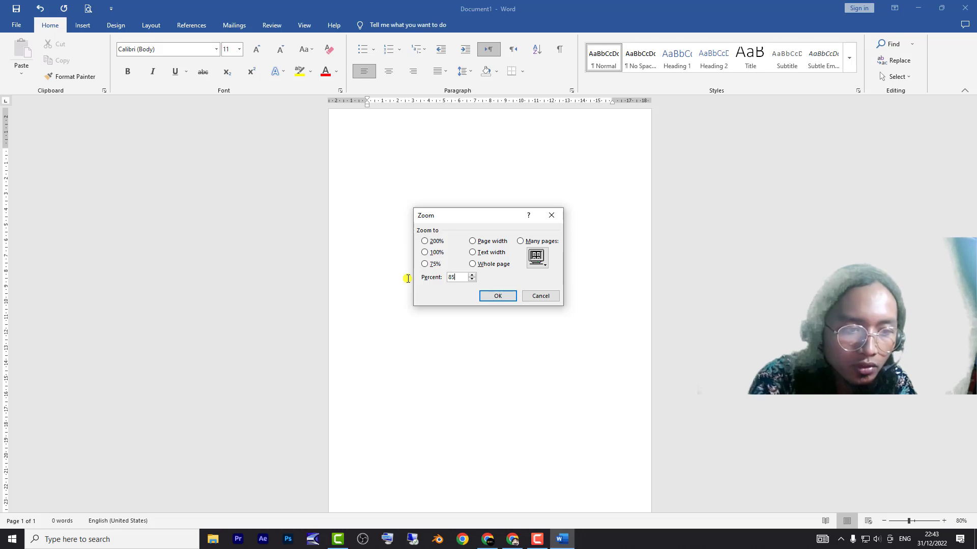
{"action": "left_click", "coordinate": [494, 297]}
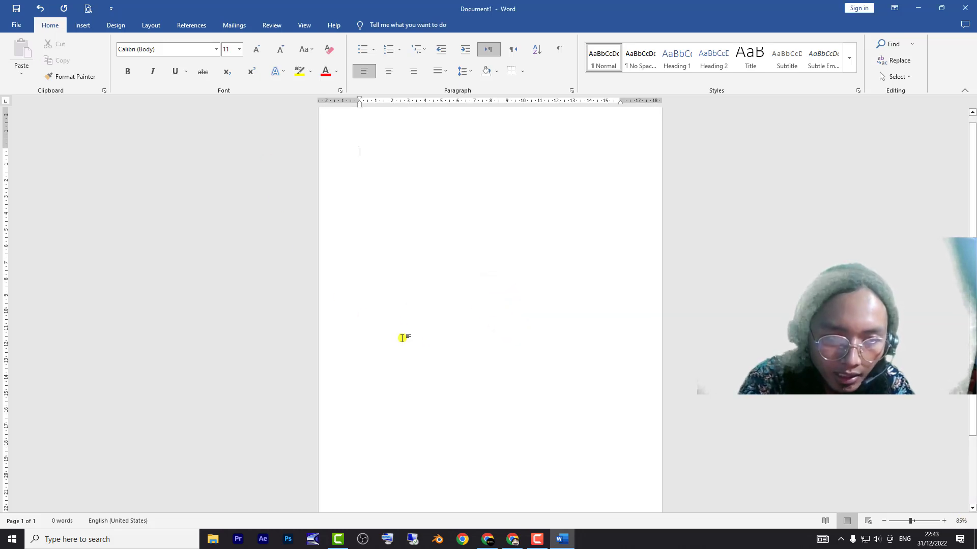
{"action": "scroll", "coordinate": [487, 295], "scroll_direction": "down", "scroll_amount": 1}
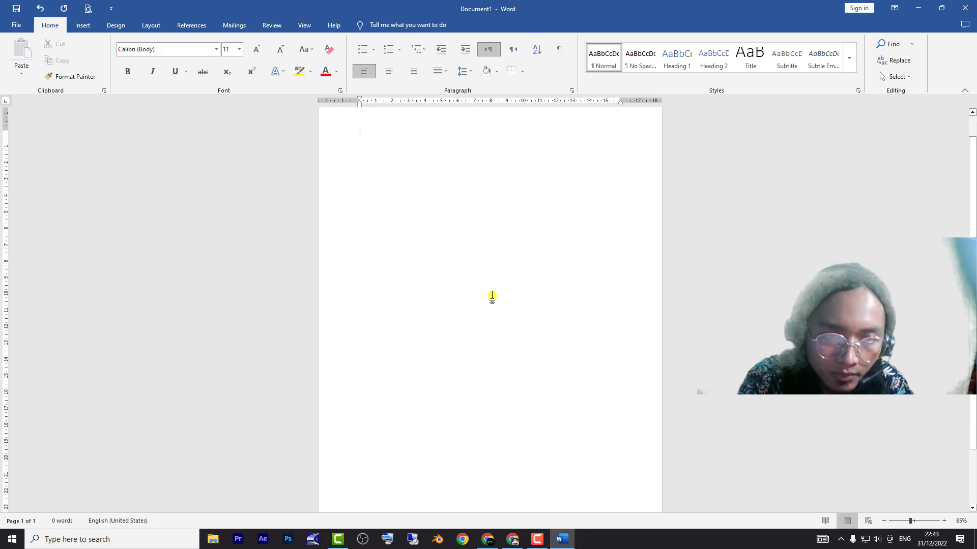
{"action": "left_click", "coordinate": [914, 521]}
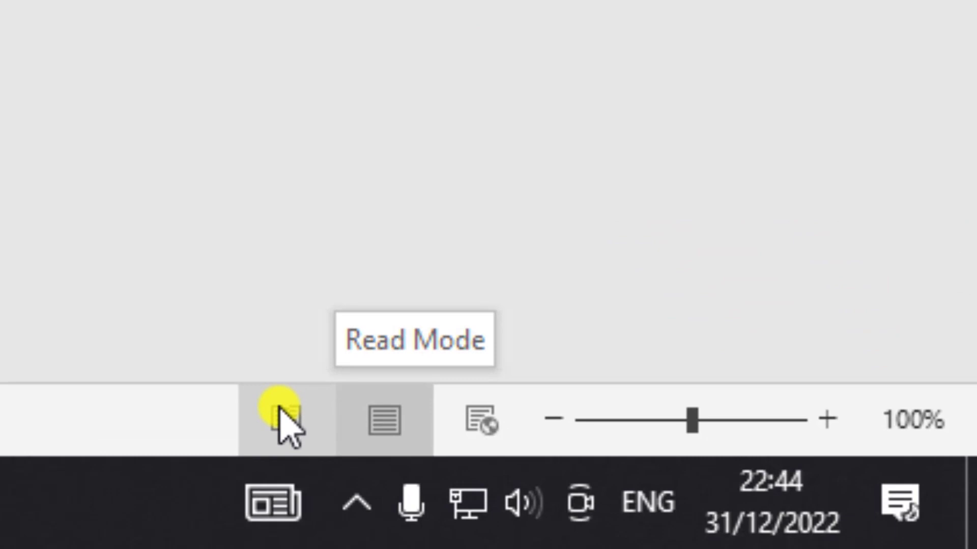
{"action": "left_click", "coordinate": [287, 422]}
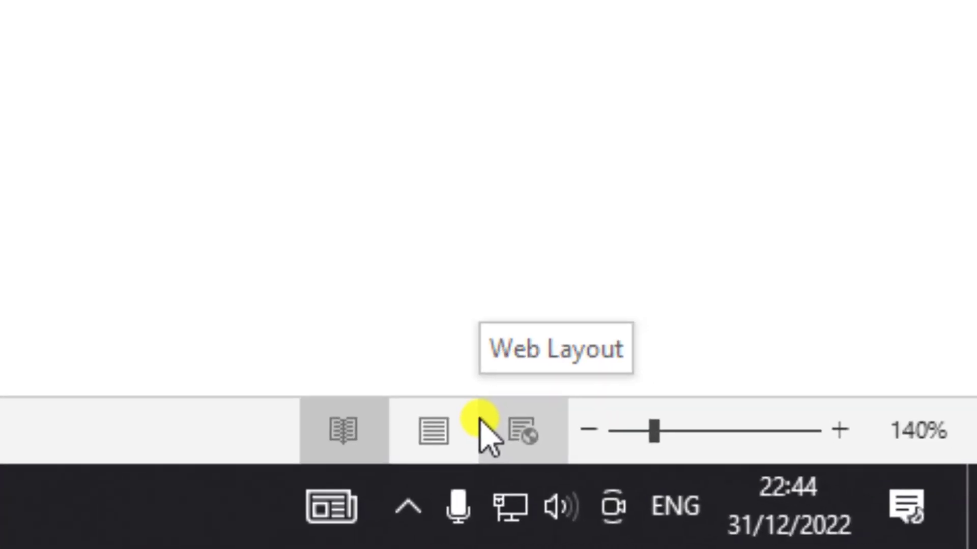
{"action": "left_click", "coordinate": [858, 518]}
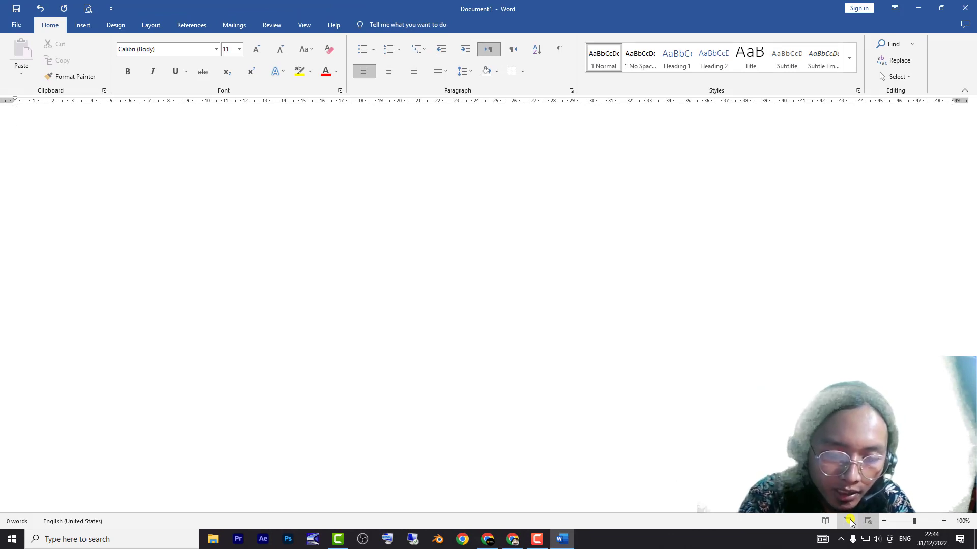
{"action": "left_click", "coordinate": [848, 521]}
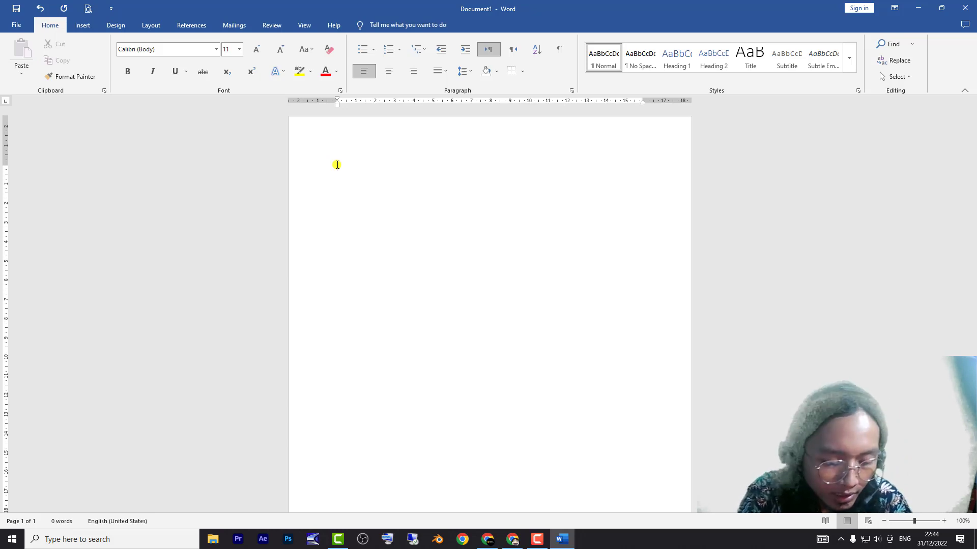
Add two blank pages with Ctrl+Enter page breaks, then delete both with Backspace
{"action": "key", "text": "ctrl+Return"}
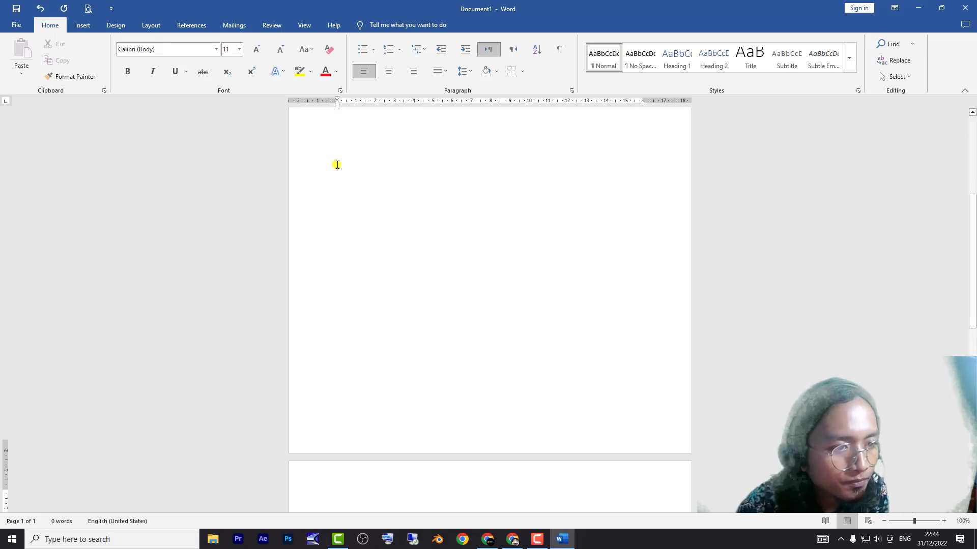
{"action": "key", "text": "ctrl+Return"}
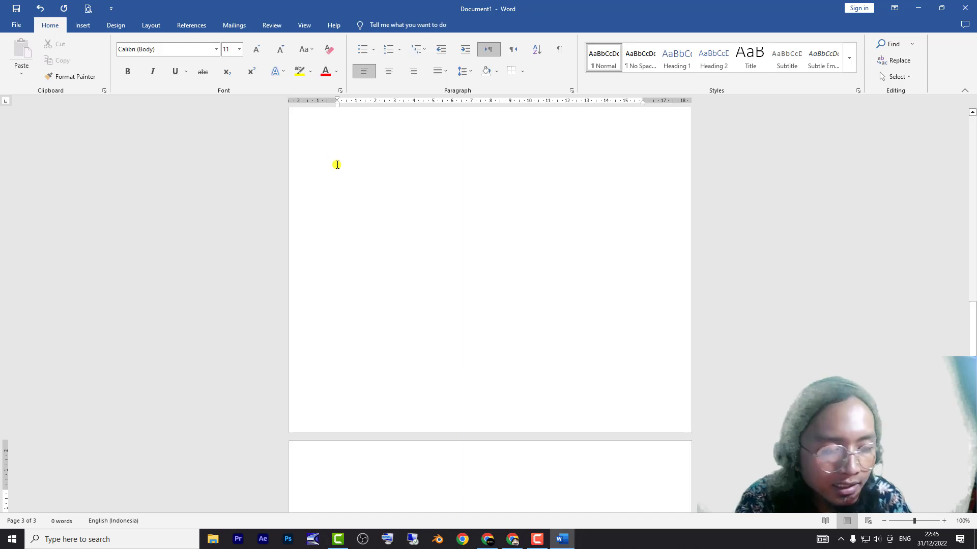
{"action": "left_click", "coordinate": [338, 489]}
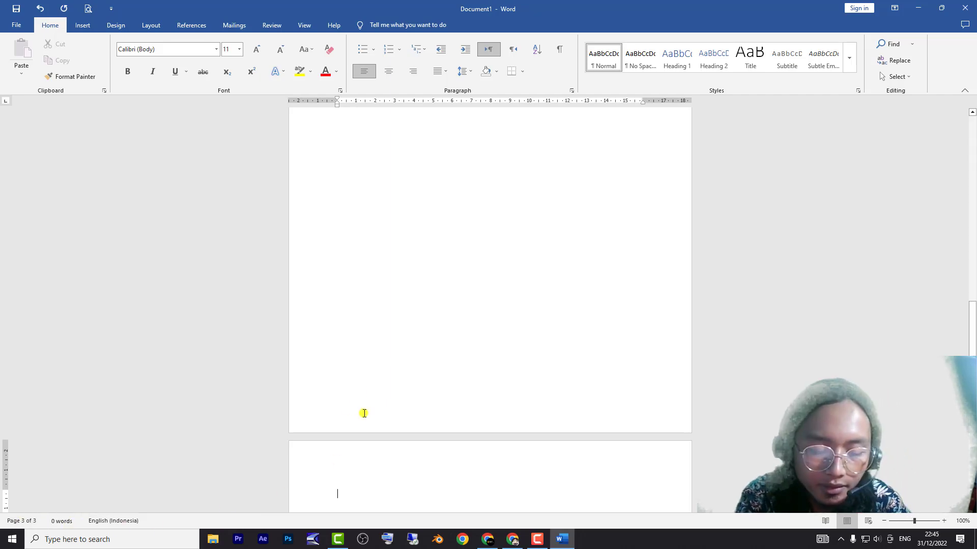
{"action": "key", "text": "BackSpace"}
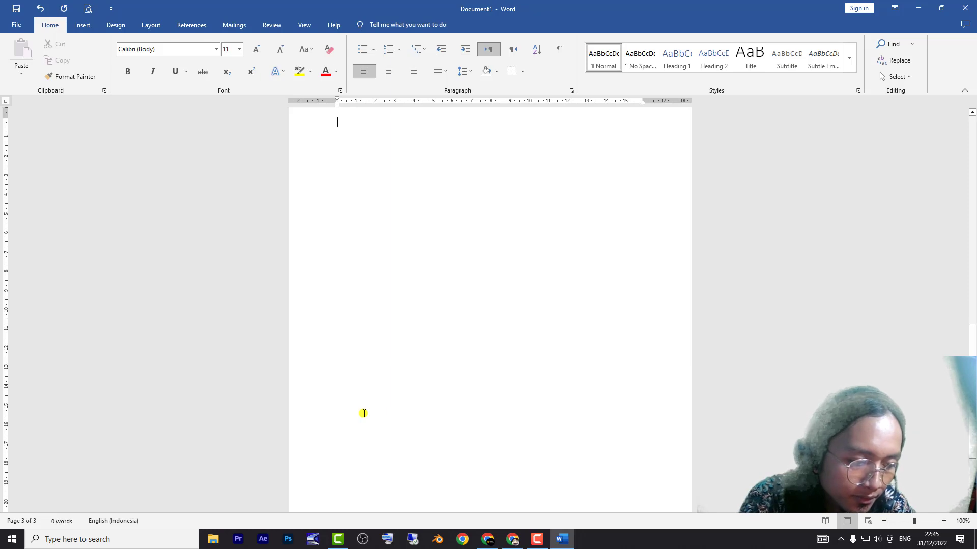
{"action": "scroll", "coordinate": [374, 375], "scroll_direction": "up", "scroll_amount": 5}
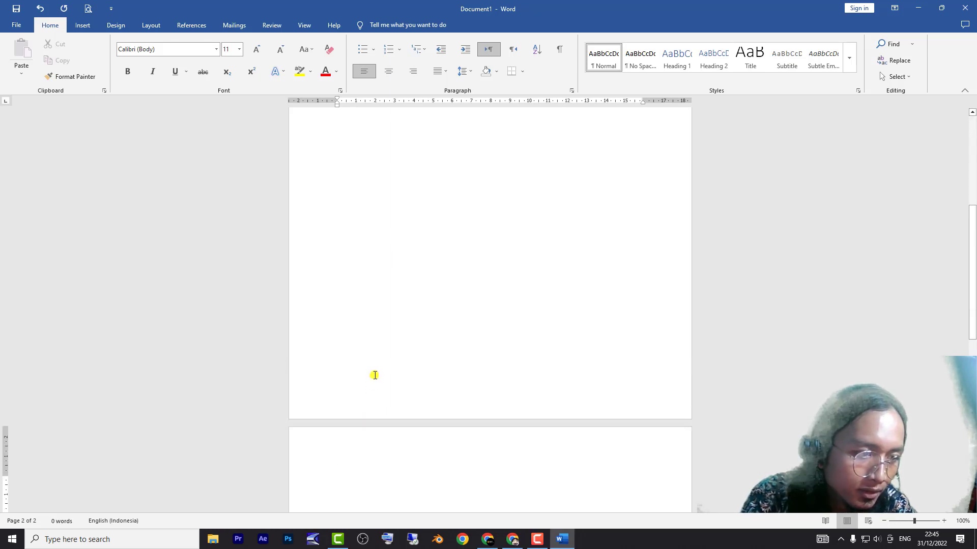
{"action": "key", "text": "BackSpace"}
{"action": "type", "text": "Saya Bisa Microsoft W"}
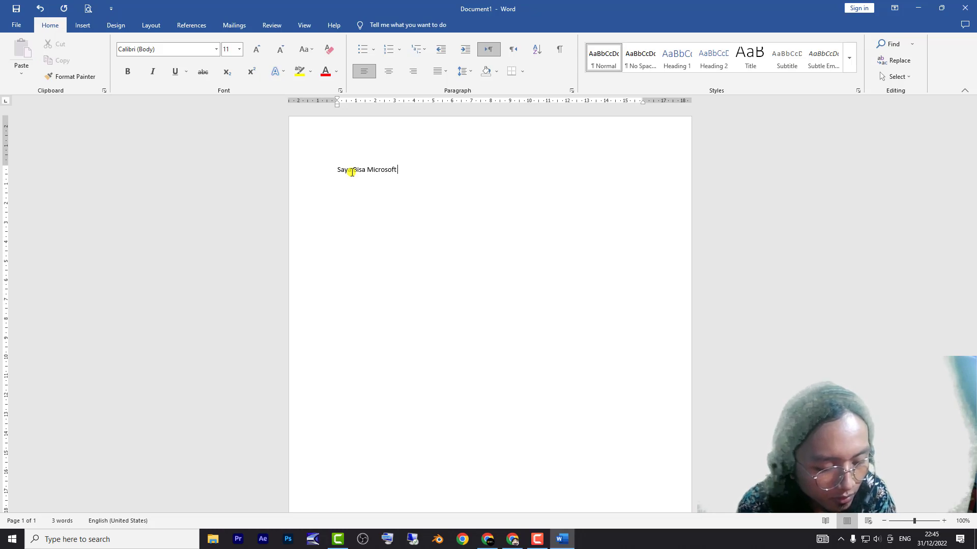
Type 'or' to complete 'Saya Bisa Microsoft Word', then practise selecting and deselecting the line
{"action": "type", "text": "ord"}
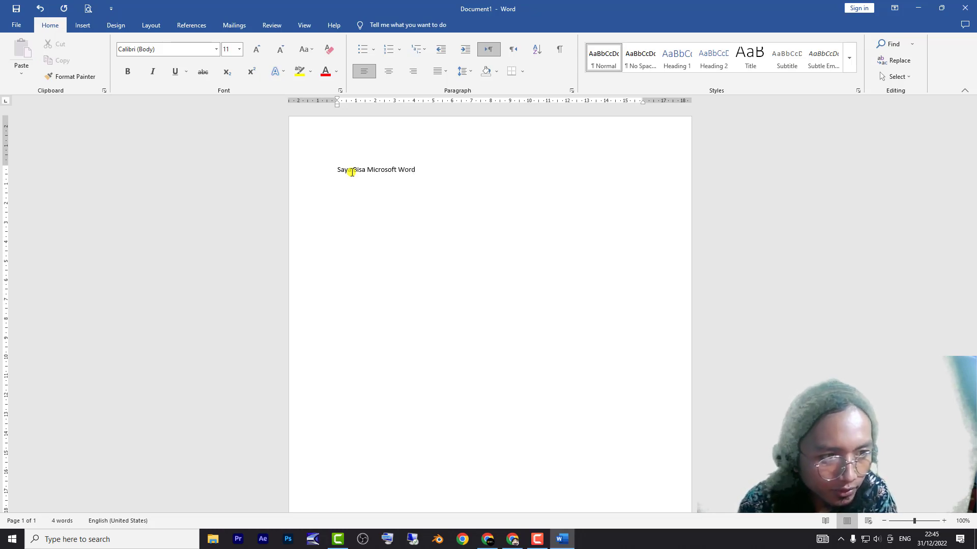
{"action": "left_click_drag", "start_coordinate": [416, 169], "coordinate": [344, 170]}
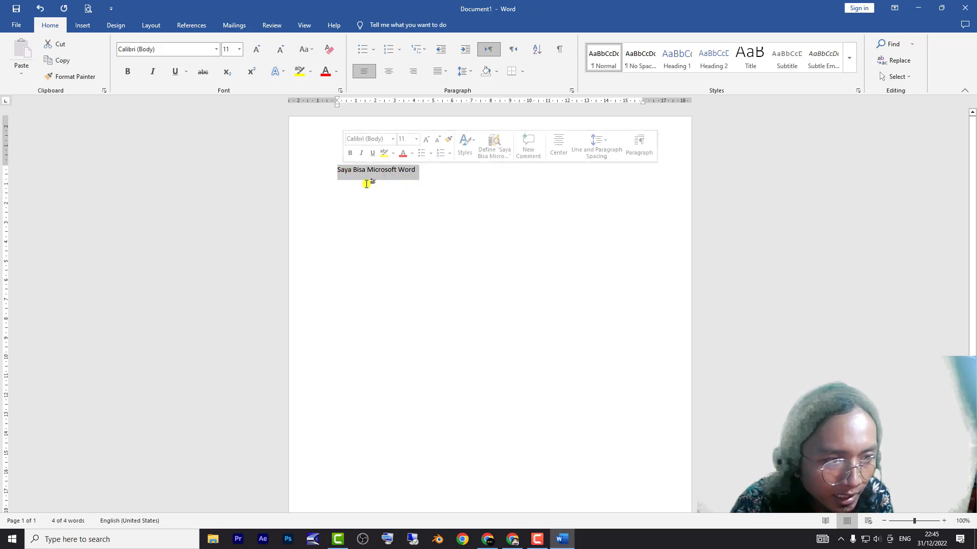
{"action": "left_click", "coordinate": [366, 182]}
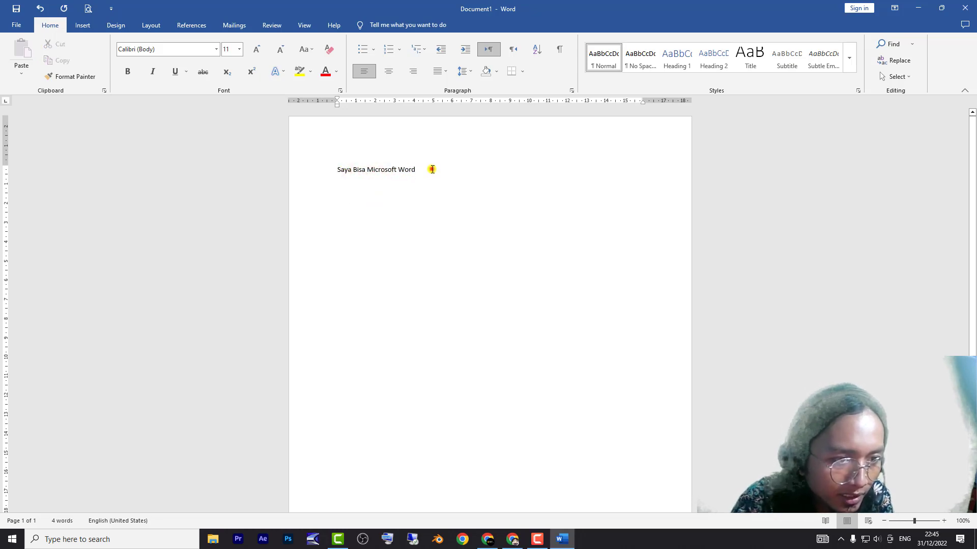
{"action": "left_click", "coordinate": [432, 169]}
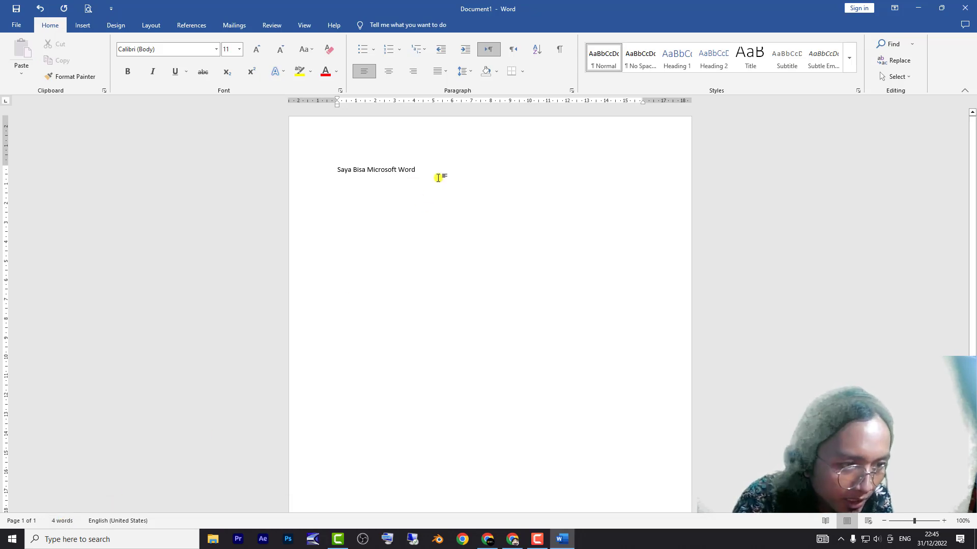
{"action": "left_click_drag", "start_coordinate": [438, 176], "coordinate": [353, 174]}
{"action": "left_click", "coordinate": [370, 183]}
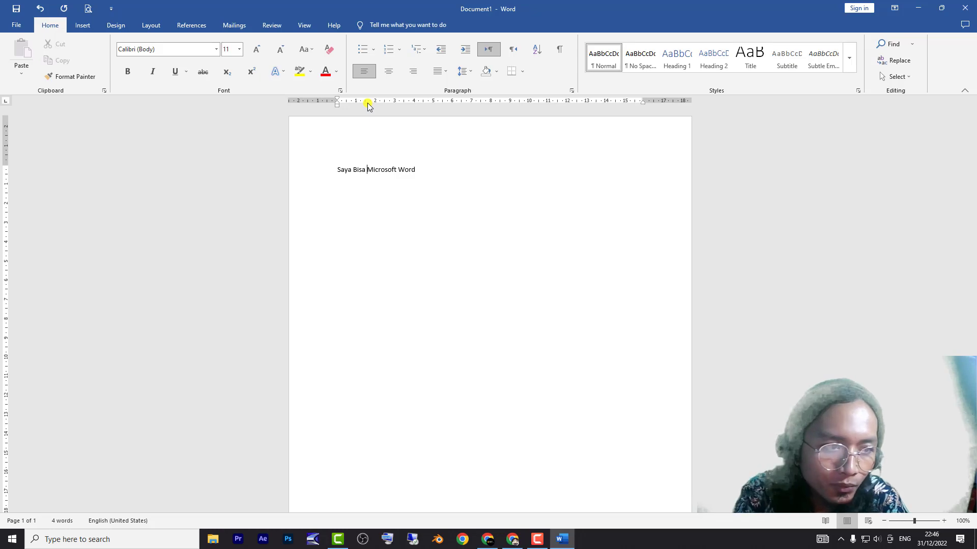
{"action": "left_click", "coordinate": [432, 173]}
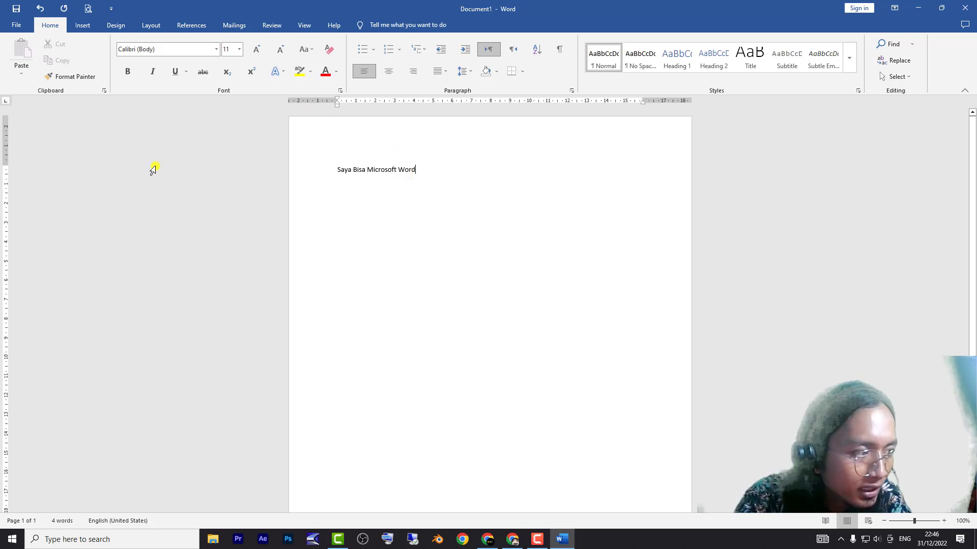
{"action": "left_click_drag", "start_coordinate": [5, 163], "coordinate": [5, 163]}
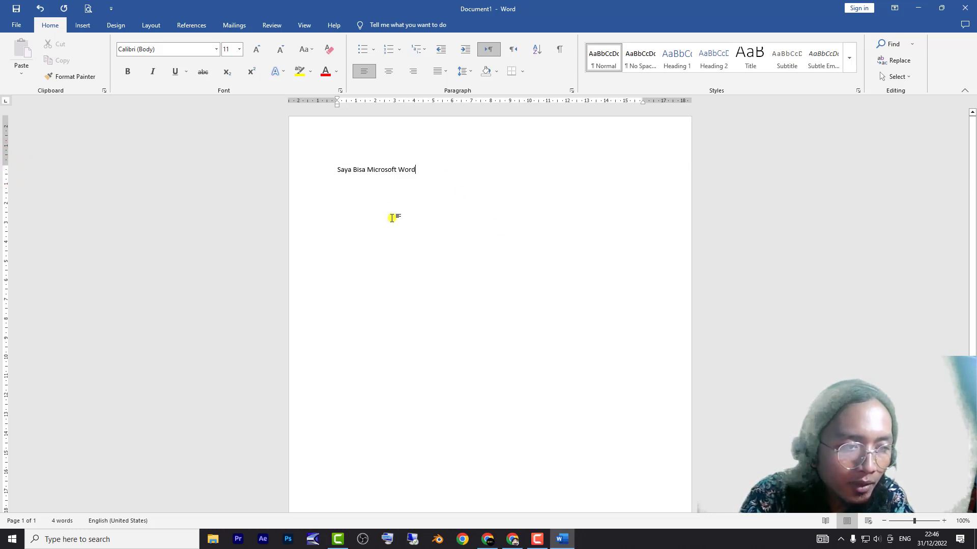
{"action": "left_click_drag", "start_coordinate": [6, 162], "coordinate": [6, 441]}
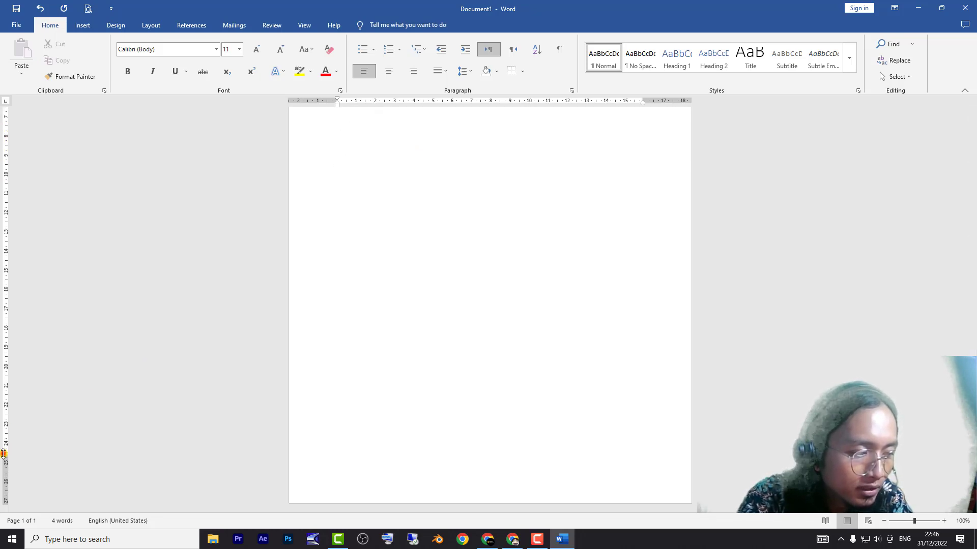
{"action": "left_click_drag", "start_coordinate": [6, 440], "coordinate": [2, 454]}
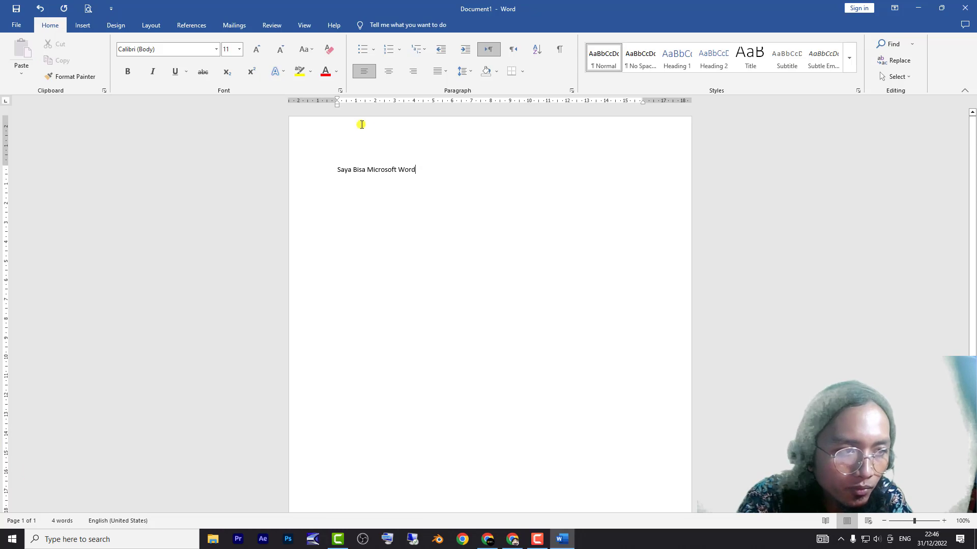
{"action": "left_click", "coordinate": [337, 101]}
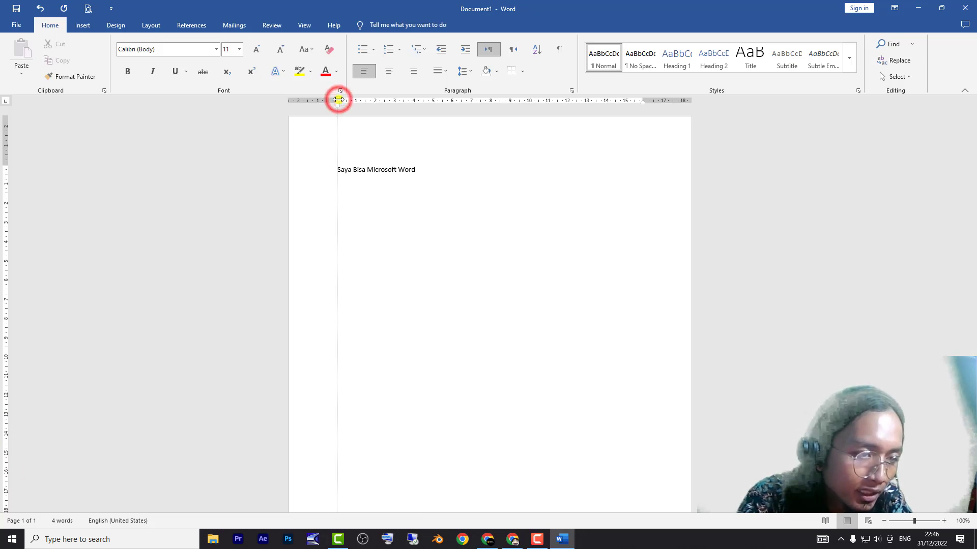
{"action": "left_click", "coordinate": [644, 101]}
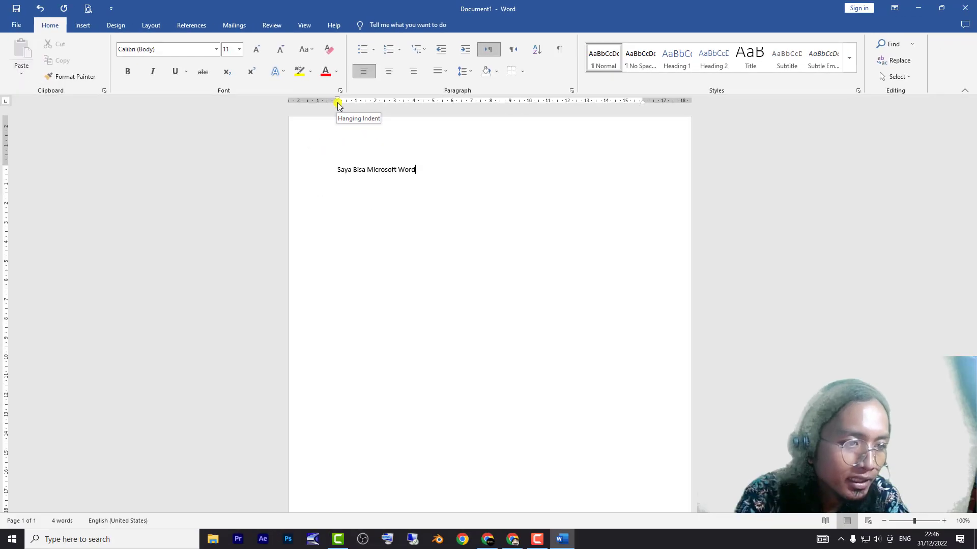
{"action": "left_click", "coordinate": [336, 169]}
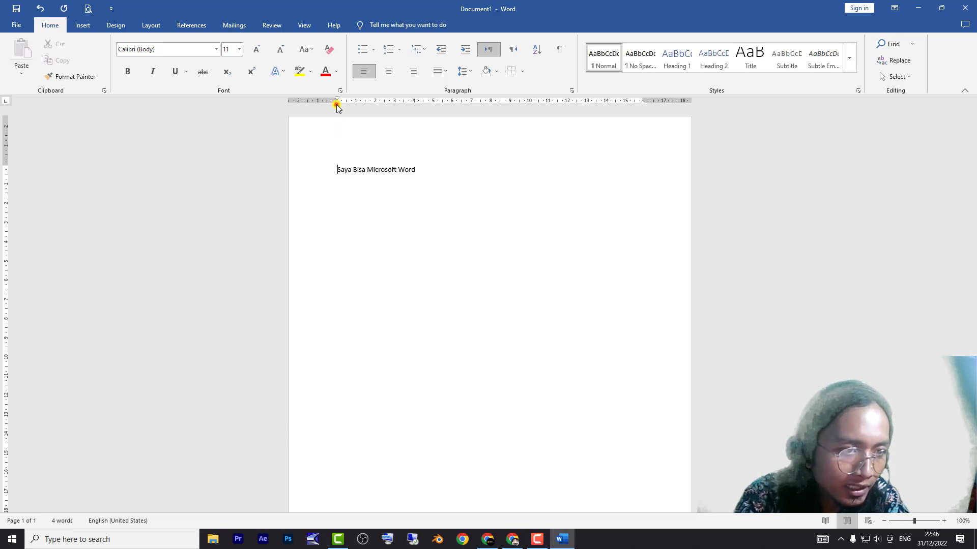
{"action": "mouse_move", "coordinate": [337, 105]}
{"action": "left_mouse_down"}
{"action": "mouse_move", "coordinate": [374, 106]}
{"action": "mouse_move", "coordinate": [339, 118]}
{"action": "left_mouse_up"}
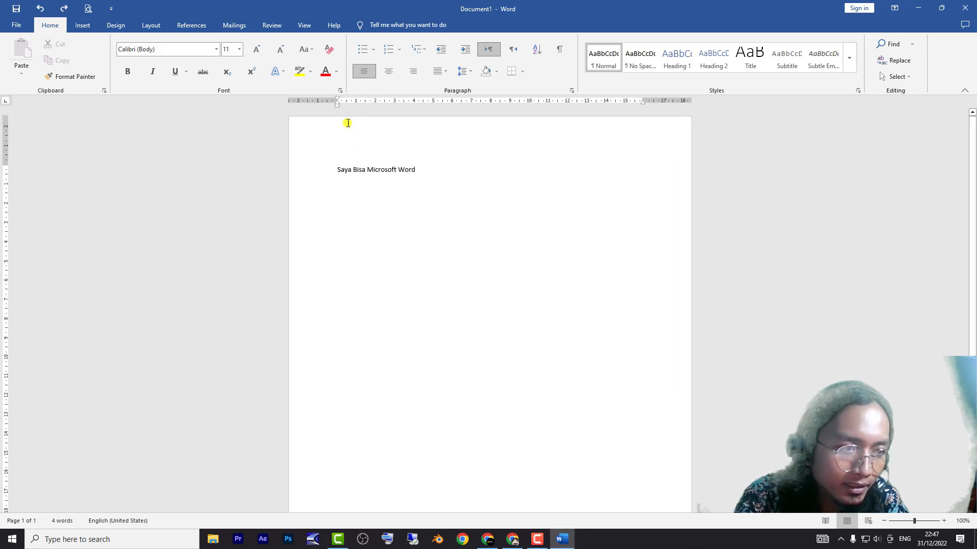
Place the insertion point right after 'Word' at the end of the line
{"action": "left_click", "coordinate": [423, 170]}
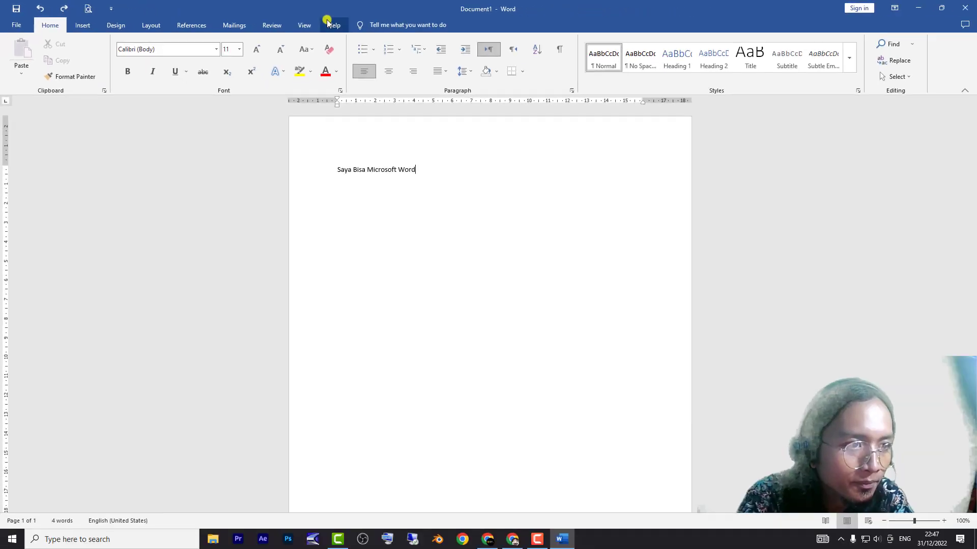
Open and close the File backstage view, then browse the Insert, Design, Layout and References tabs
{"action": "left_click", "coordinate": [19, 25]}
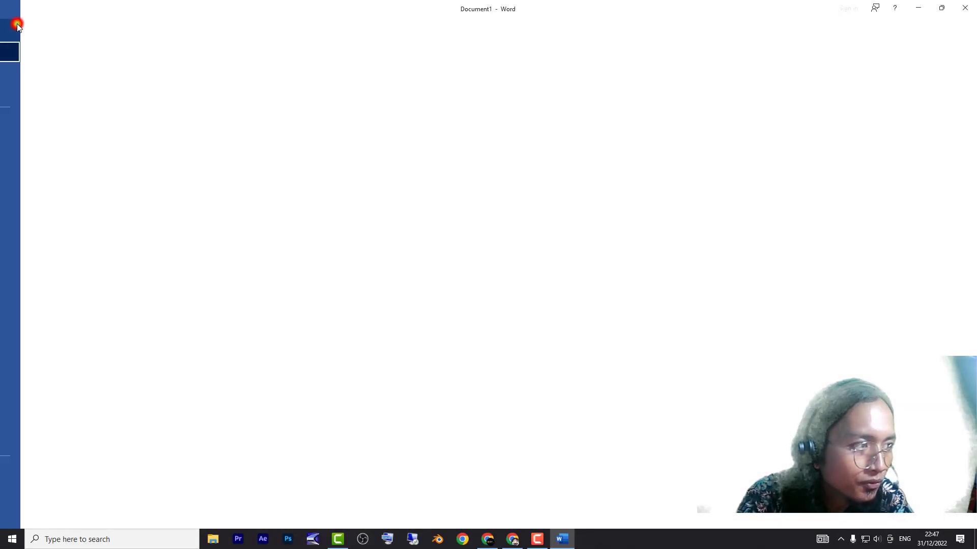
{"action": "left_click", "coordinate": [24, 28]}
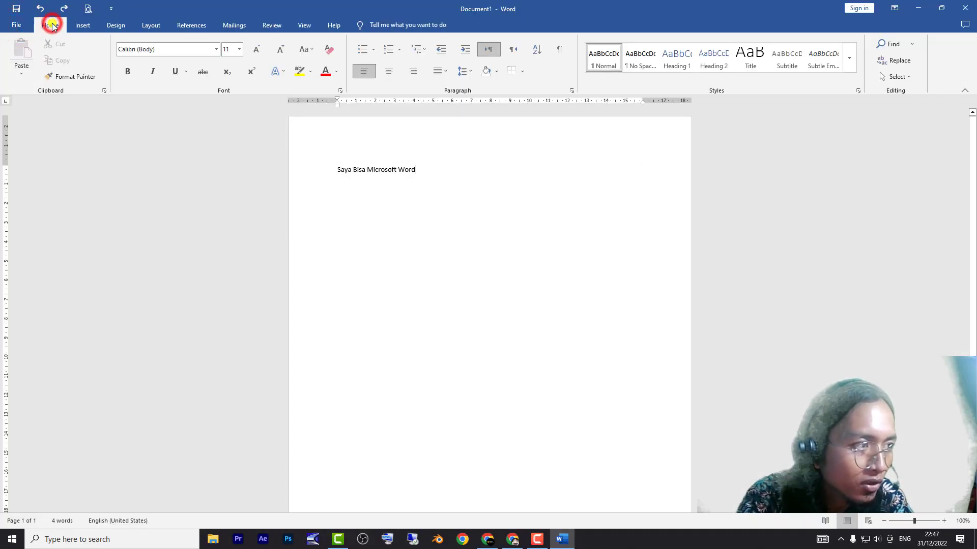
{"action": "left_click", "coordinate": [78, 27]}
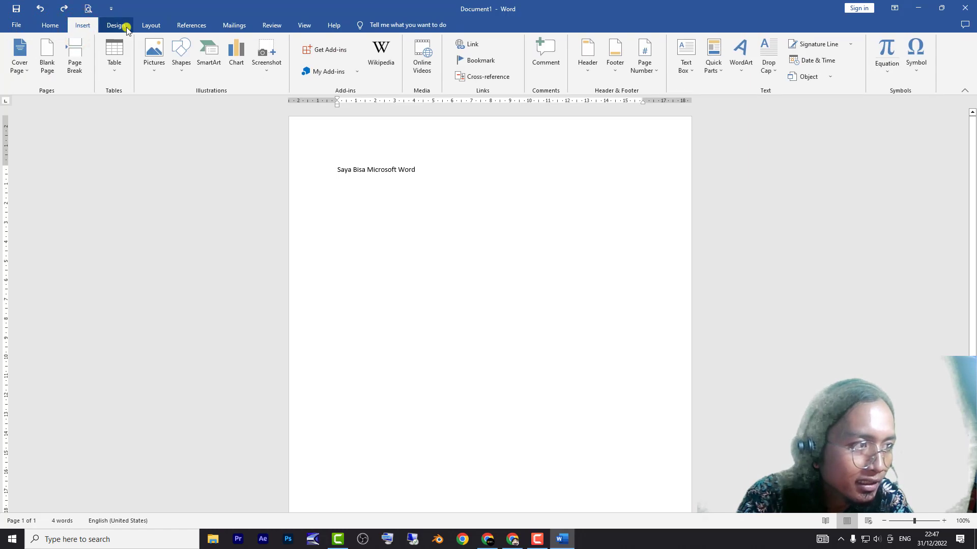
{"action": "left_click", "coordinate": [126, 27]}
{"action": "left_click", "coordinate": [142, 26]}
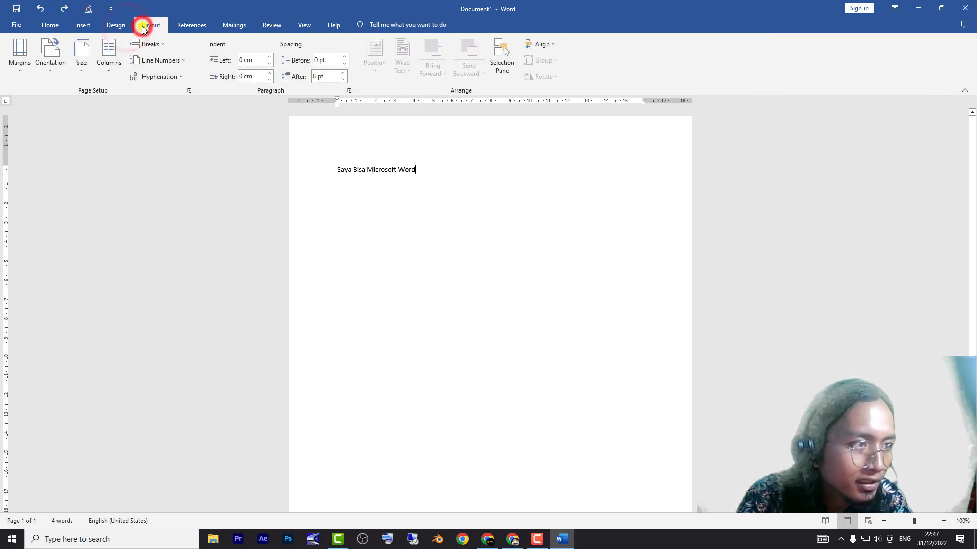
{"action": "left_click", "coordinate": [191, 26]}
Browse the Mailings, Review, View and Help tabs, ending back on Home
{"action": "left_click", "coordinate": [230, 26]}
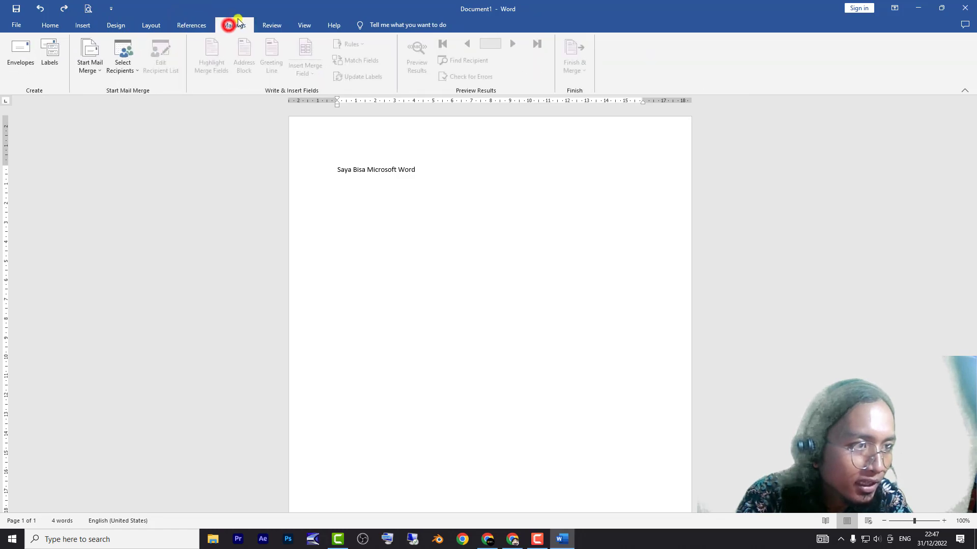
{"action": "left_click", "coordinate": [264, 27]}
{"action": "left_click", "coordinate": [301, 31]}
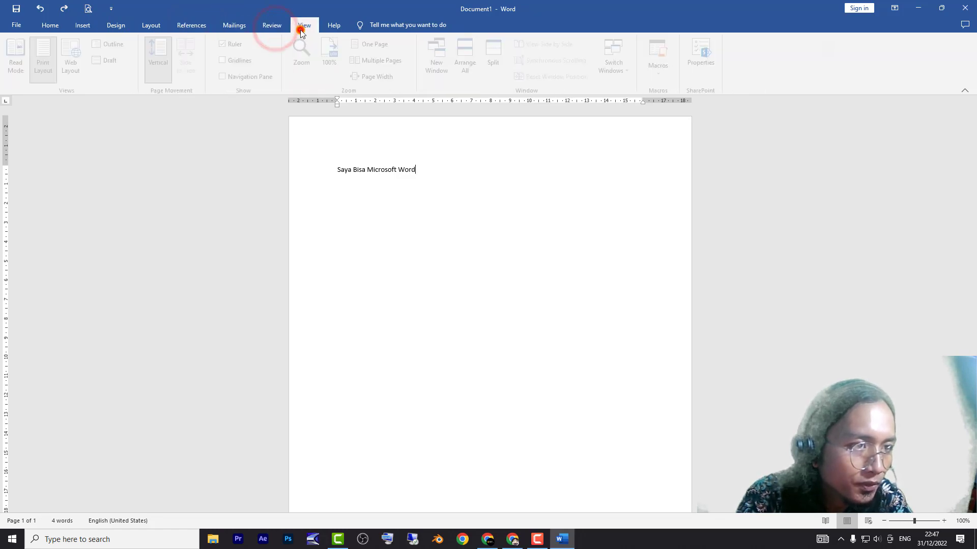
{"action": "left_click", "coordinate": [327, 27]}
{"action": "left_click", "coordinate": [56, 25]}
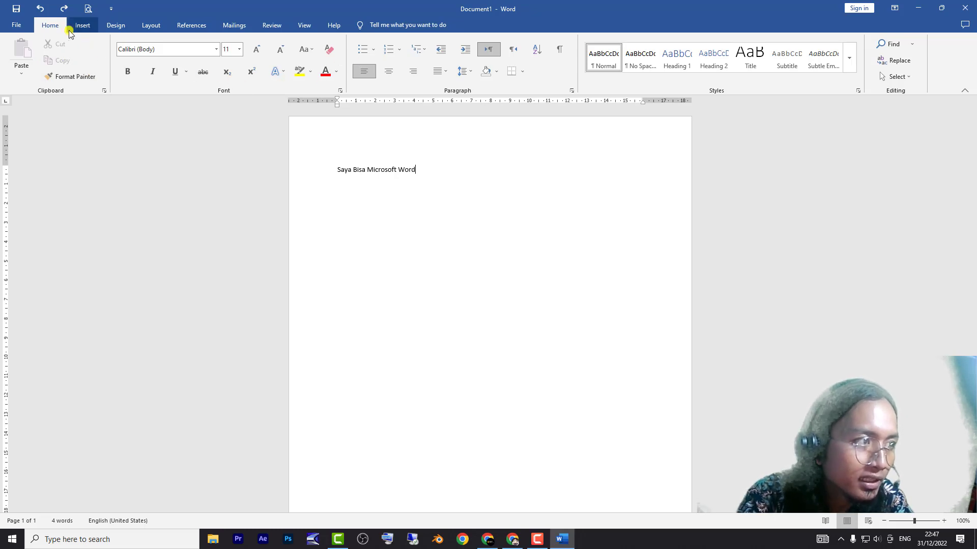
{"action": "left_click", "coordinate": [74, 26]}
{"action": "left_click", "coordinate": [107, 26]}
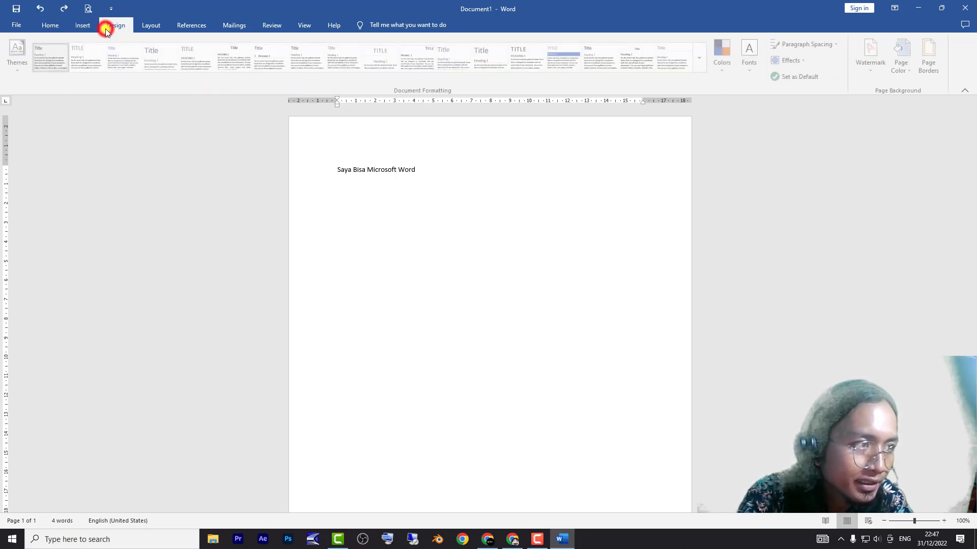
{"action": "left_click", "coordinate": [161, 26]}
{"action": "left_click", "coordinate": [198, 25]}
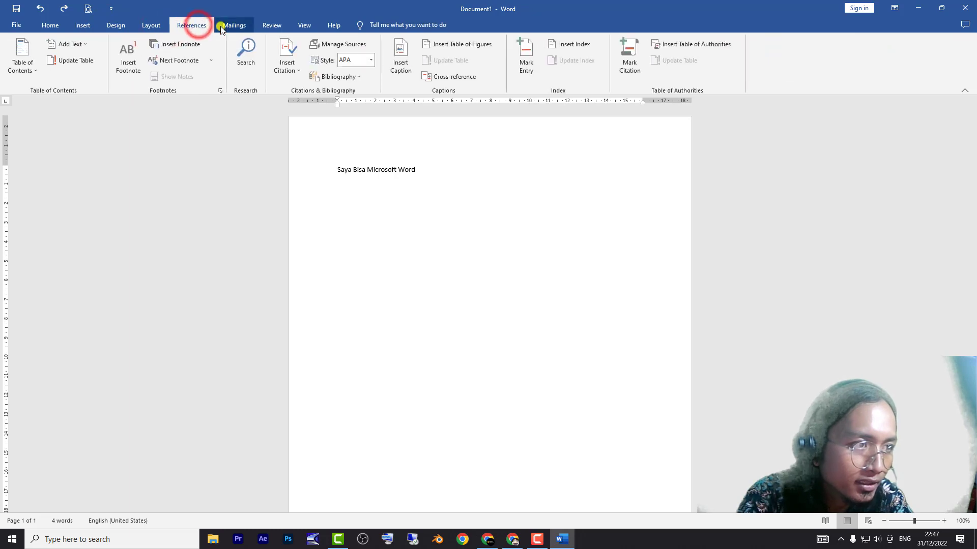
{"action": "left_click", "coordinate": [223, 25]}
{"action": "left_click", "coordinate": [273, 26]}
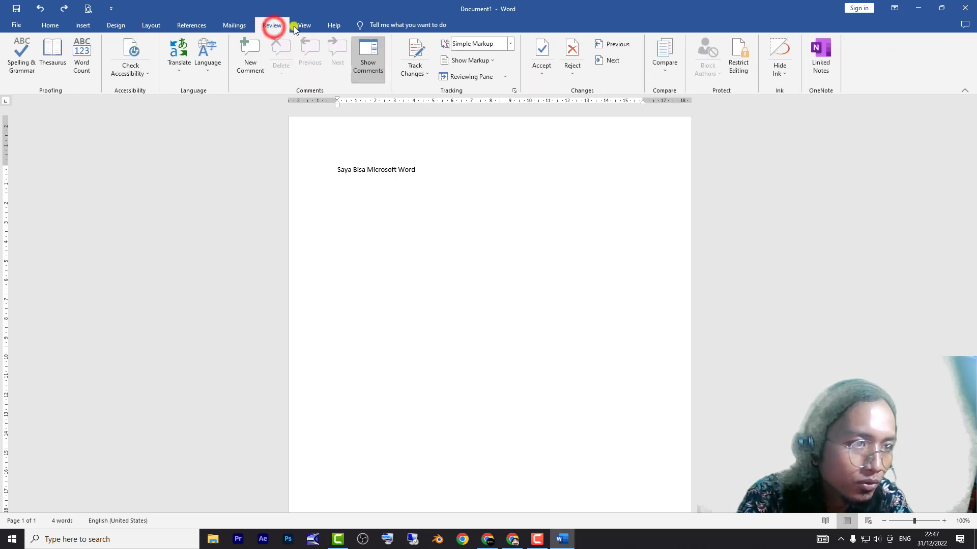
{"action": "left_click", "coordinate": [304, 26]}
{"action": "left_click", "coordinate": [334, 25]}
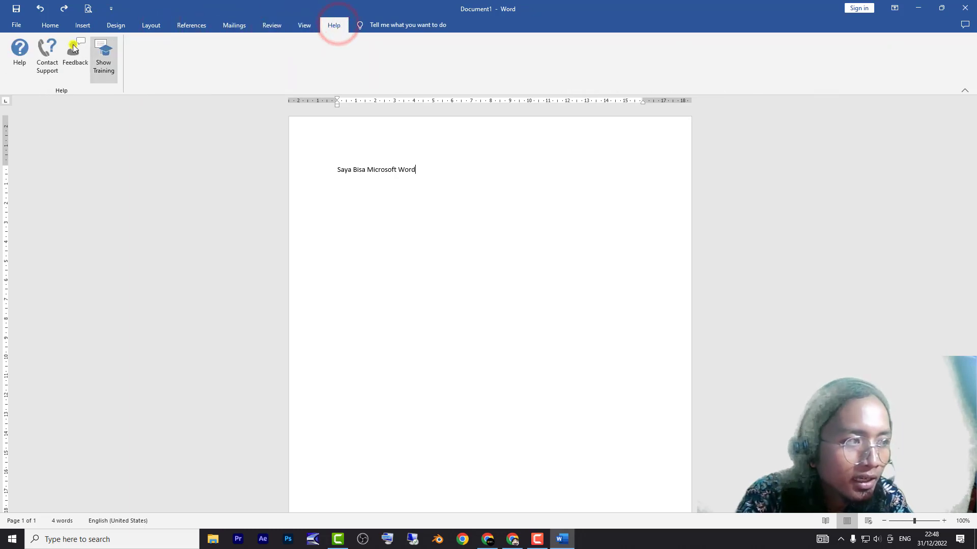
{"action": "left_click", "coordinate": [48, 26]}
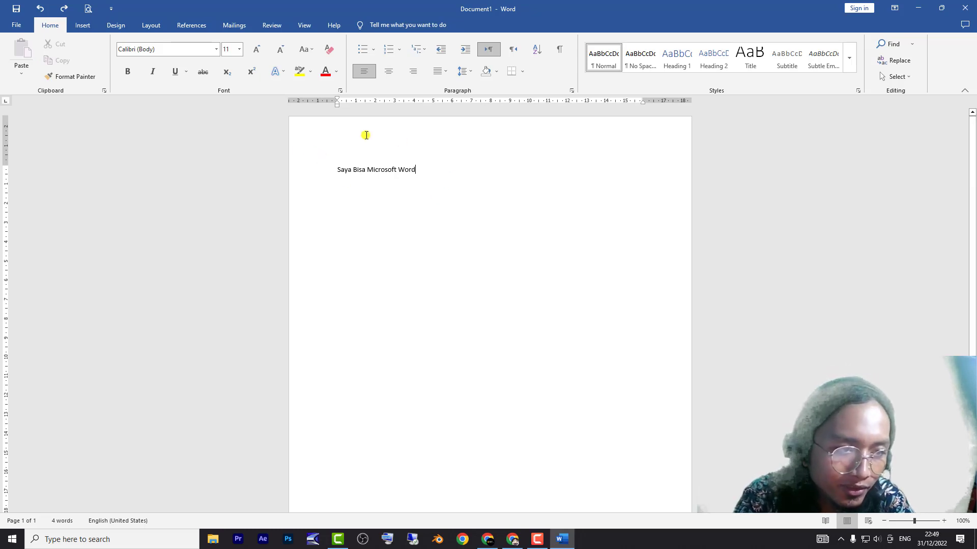
{"action": "left_click", "coordinate": [418, 174]}
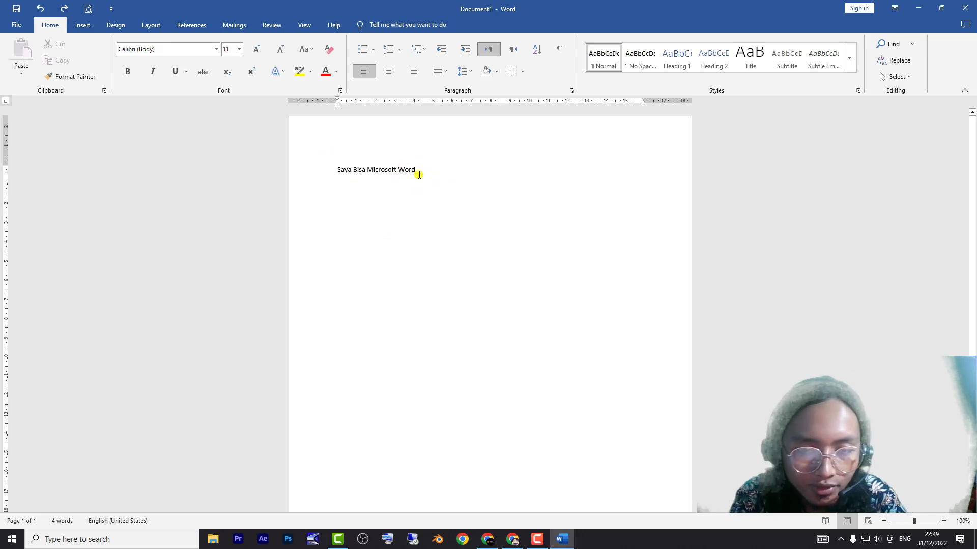